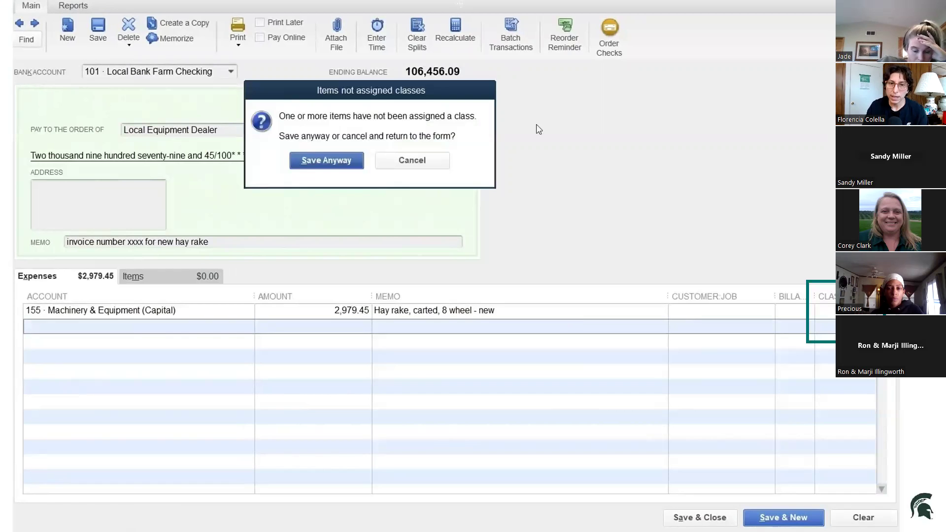
Step: Advance to the scenario 3 slide: equipment purchase with loan, down payment and trade-in
{"action": "left_click", "coordinate": [483, 379]}
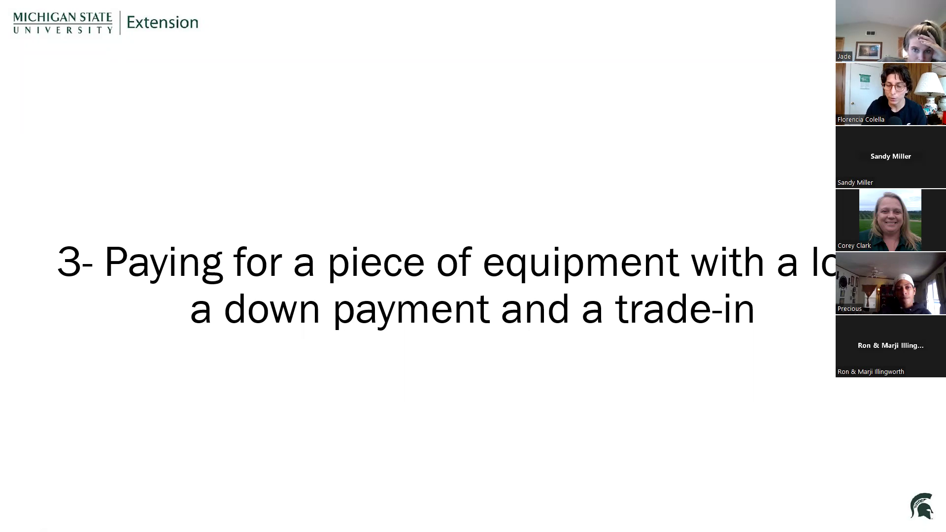
Step: Return to the QuickBooks Home page with its vendor, customer, employee and banking workflows
{"action": "left_click", "coordinate": [559, 420]}
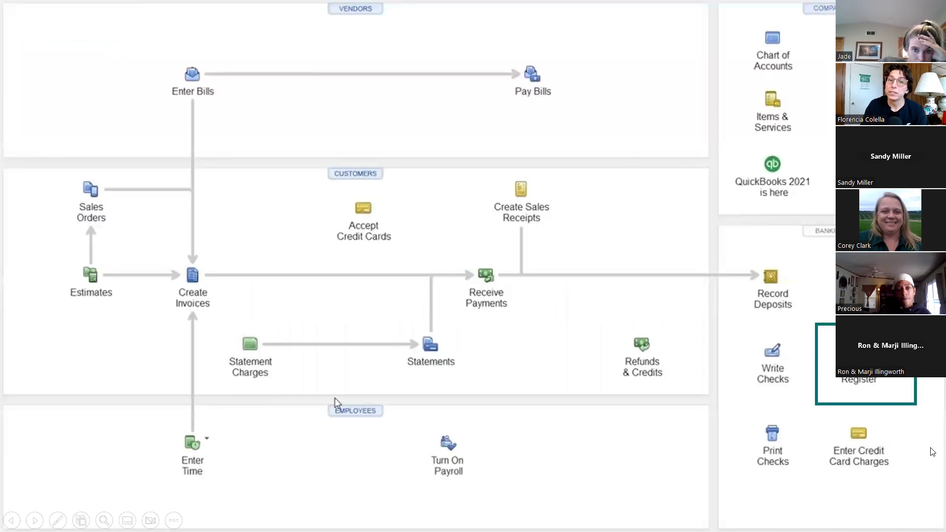
Step: Show check 2146 for 3,550.00 to Local Equipment Dealer with tractor, loan, trade-in, depreciation and gain lines
{"action": "left_click", "coordinate": [536, 404]}
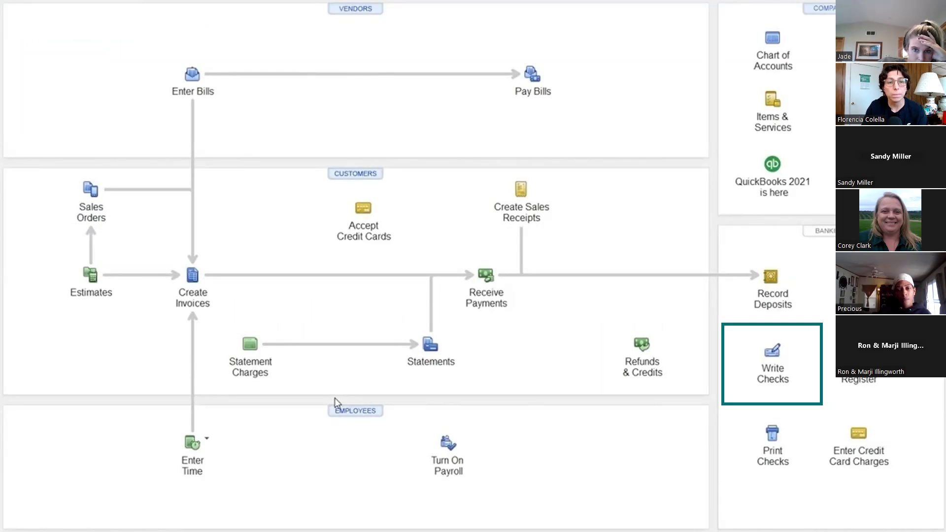
{"action": "left_click", "coordinate": [336, 398]}
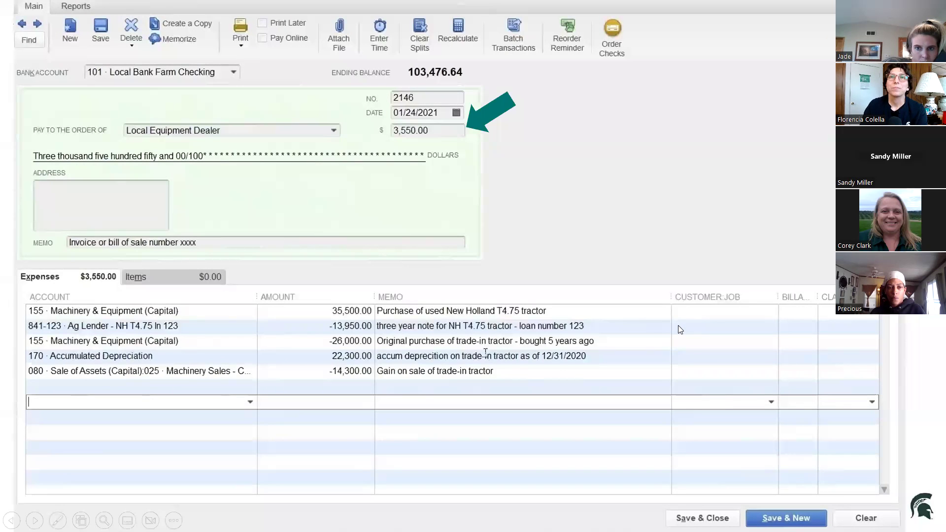
Step: Advance to the '4- Recording a loan coming in' slide and the Home page overview
{"action": "left_click", "coordinate": [719, 263]}
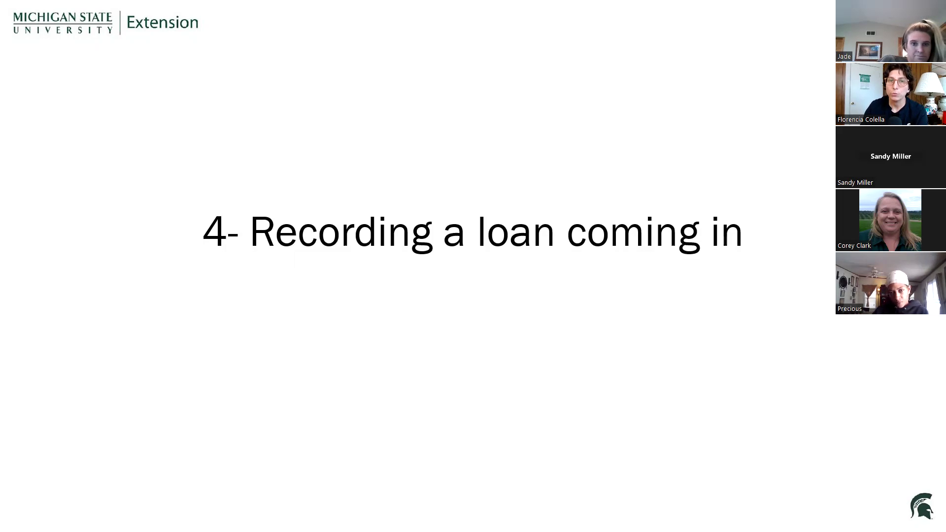
{"action": "left_click", "coordinate": [615, 148]}
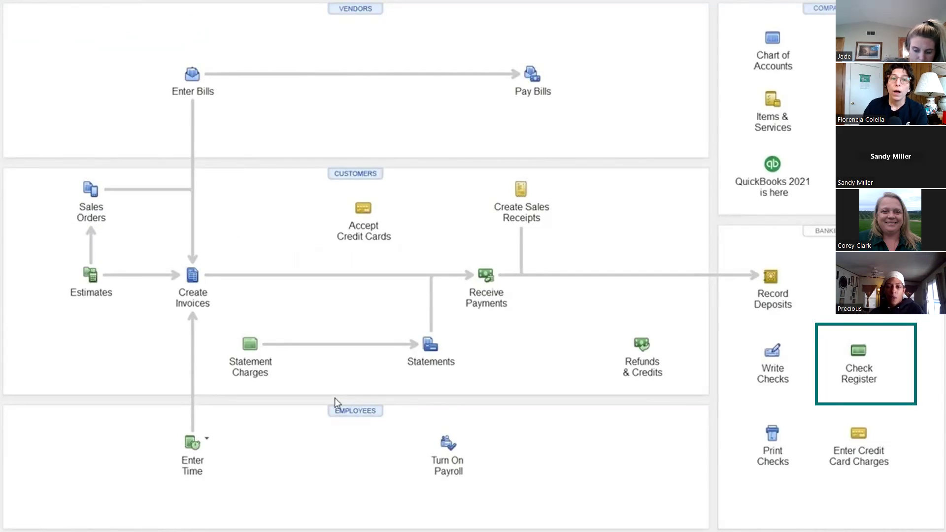
Step: Record a 100,000.00 crop loan deposit from 821-001 Ag Lender into Local Bank Farm Checking, dated 01/24/2021
{"action": "left_click", "coordinate": [519, 258]}
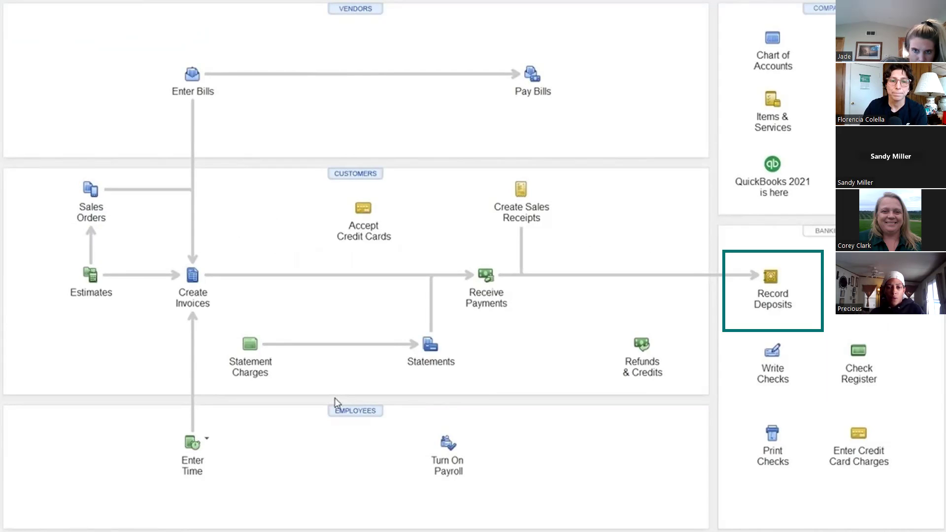
{"action": "key", "text": "Right"}
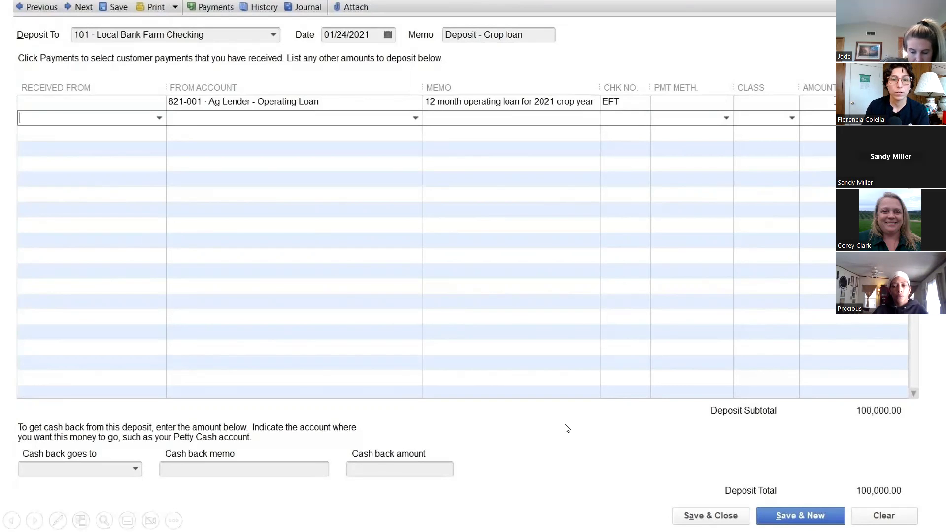
{"action": "left_click", "coordinate": [674, 351]}
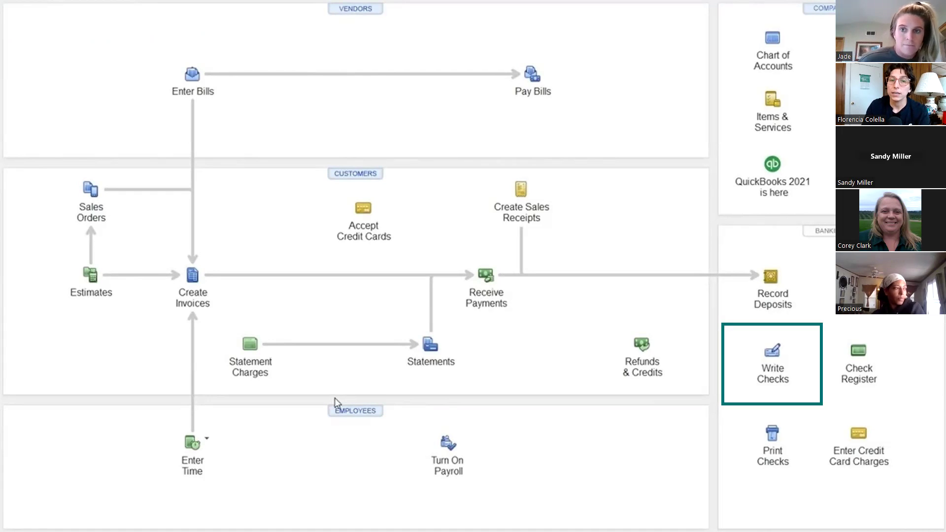
Step: Show the 42.40 family-lunch check to Local Shop, then advance to '6- Farm purchase with farm credit card'
{"action": "left_click", "coordinate": [335, 400]}
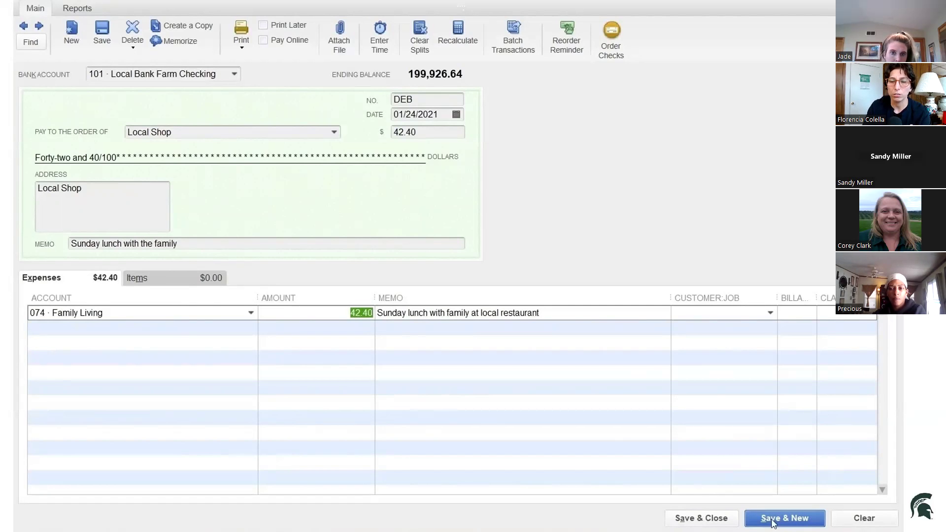
{"action": "left_click", "coordinate": [550, 401]}
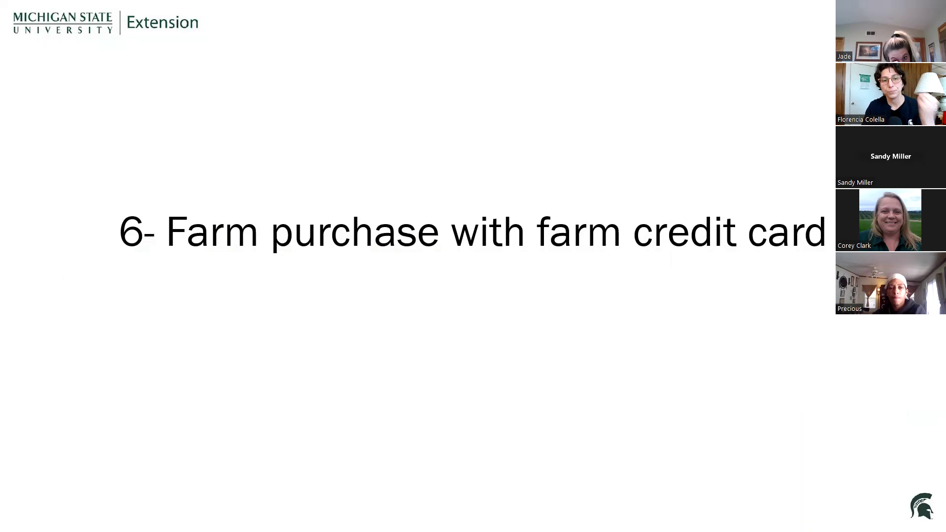
Step: Enter a 227.80 Farm Supply Store charge for 20 bags of 50# cattle feed under Livestock Supplies
{"action": "left_click", "coordinate": [482, 400]}
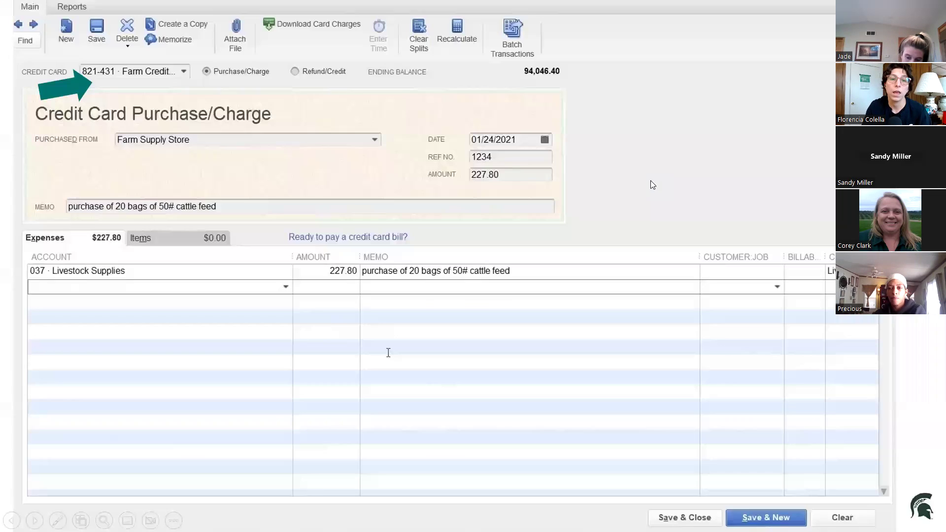
{"action": "left_click", "coordinate": [335, 398]}
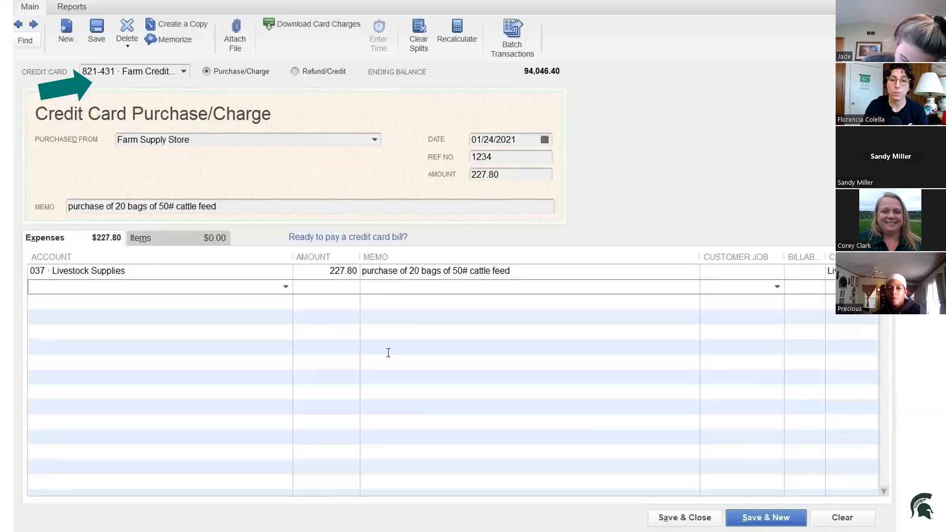
Step: Advance to the '7- Farm loan payment' title slide
{"action": "left_click", "coordinate": [564, 333]}
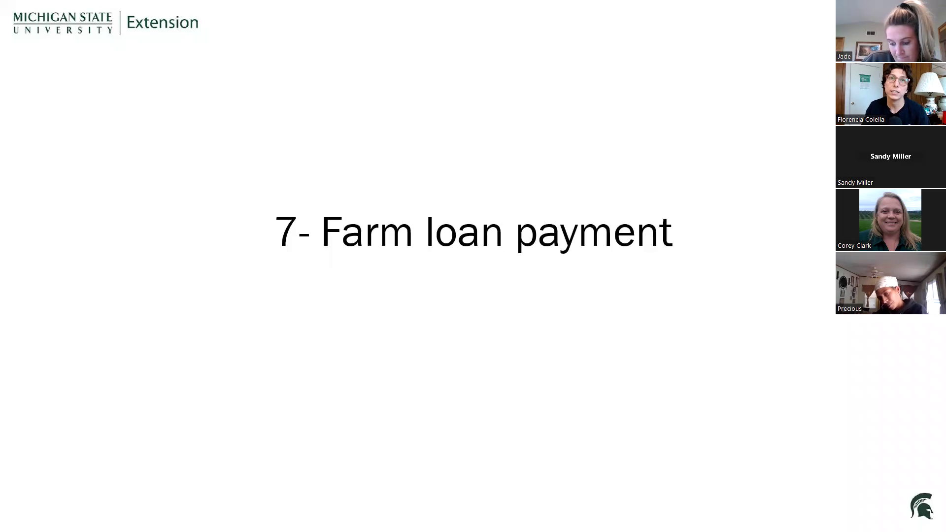
Step: Show the quarterly NH T4.75 loan payment check, with its interest line under Interest - Farm Loans
{"action": "left_click", "coordinate": [451, 301]}
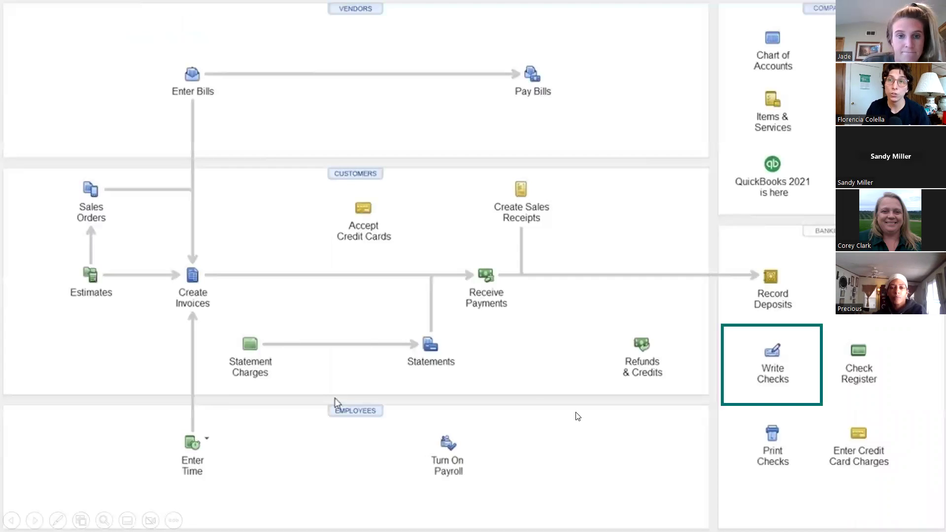
{"action": "left_click", "coordinate": [591, 185]}
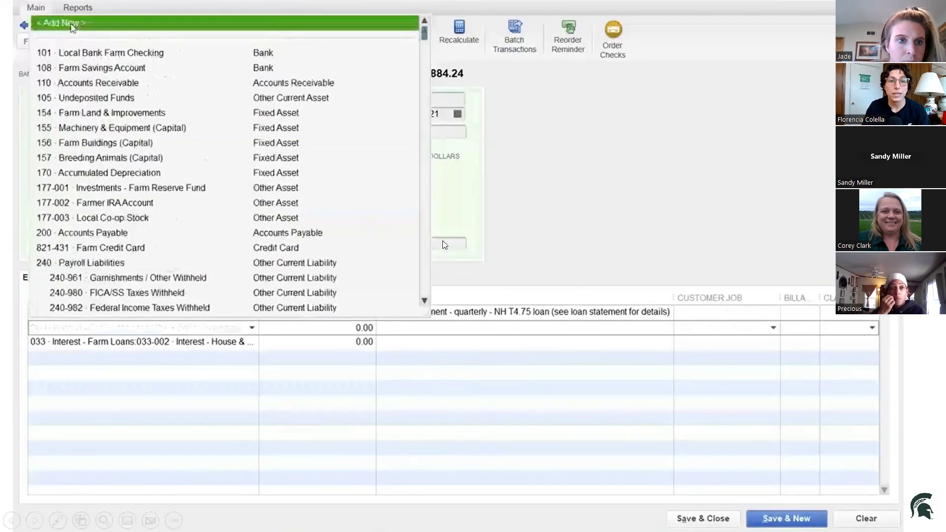
Step: Create expense subaccount 033-005 Interest - NH T4.75 loan under 033, then advance to '8- Recording crop sales'
{"action": "left_click", "coordinate": [72, 24]}
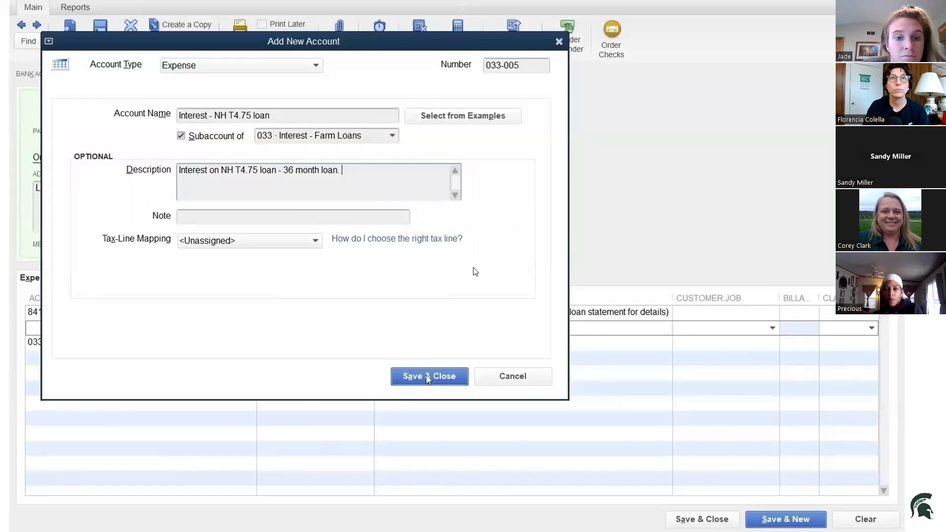
{"action": "key", "text": "alt+Tab"}
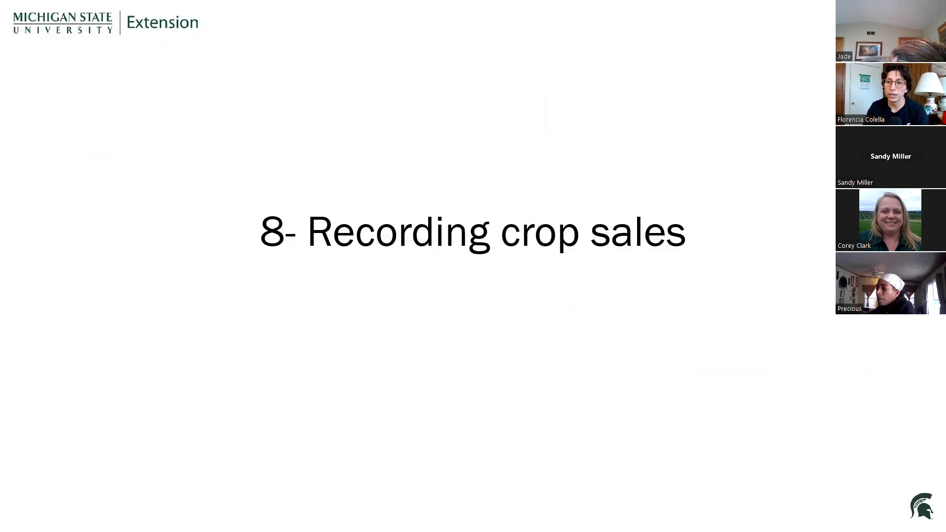
Step: Show the completed sales receipt to the grain elevator: 614 bushels of corn at 3.55, totalling 2,179.70
{"action": "left_click", "coordinate": [763, 370]}
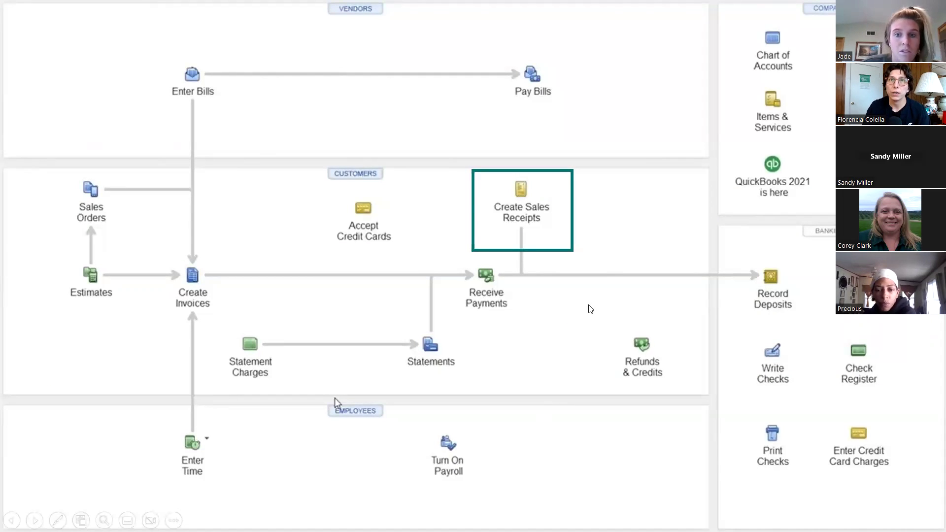
{"action": "key", "text": "Right"}
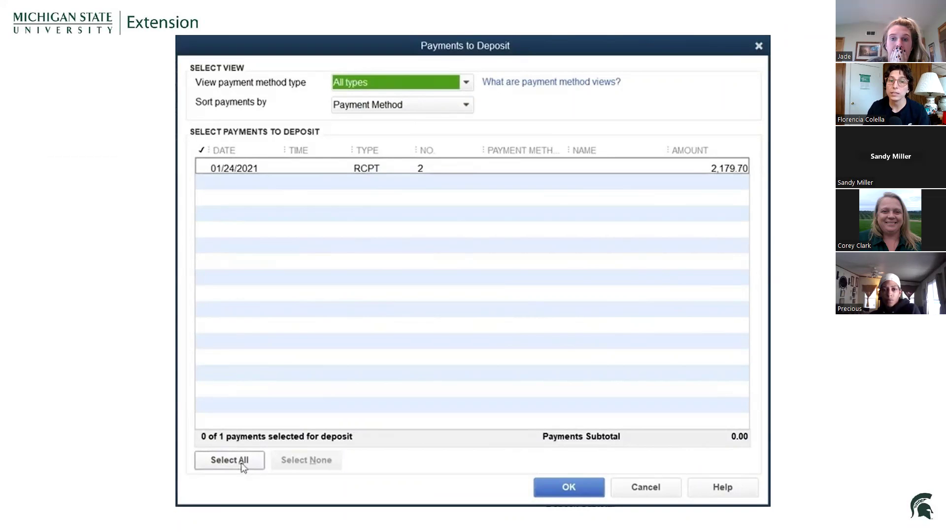
Step: Select the 2,179.70 corn payment to deposit into 101 Local Bank Farm Checking
{"action": "left_click", "coordinate": [568, 169]}
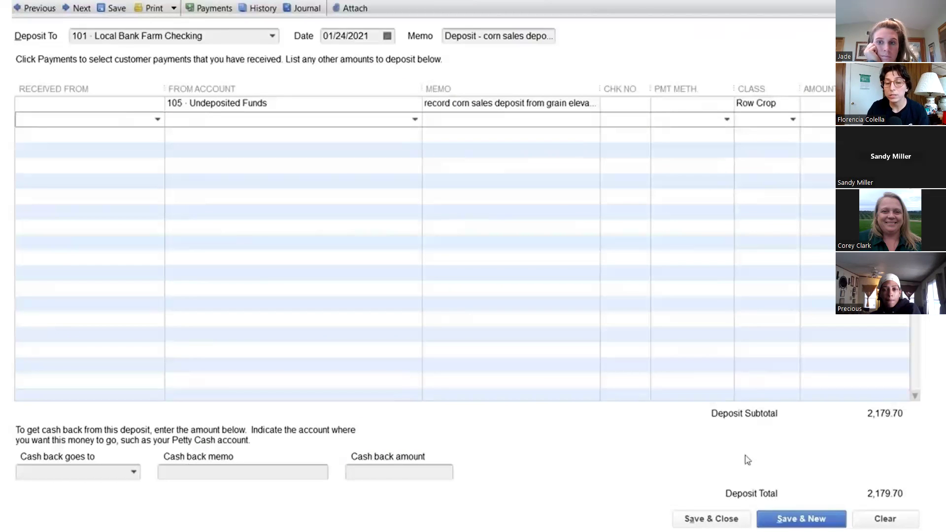
Step: Start sales receipt number 2, dated 01/24/2021, and list its item choices
{"action": "left_click", "coordinate": [539, 281]}
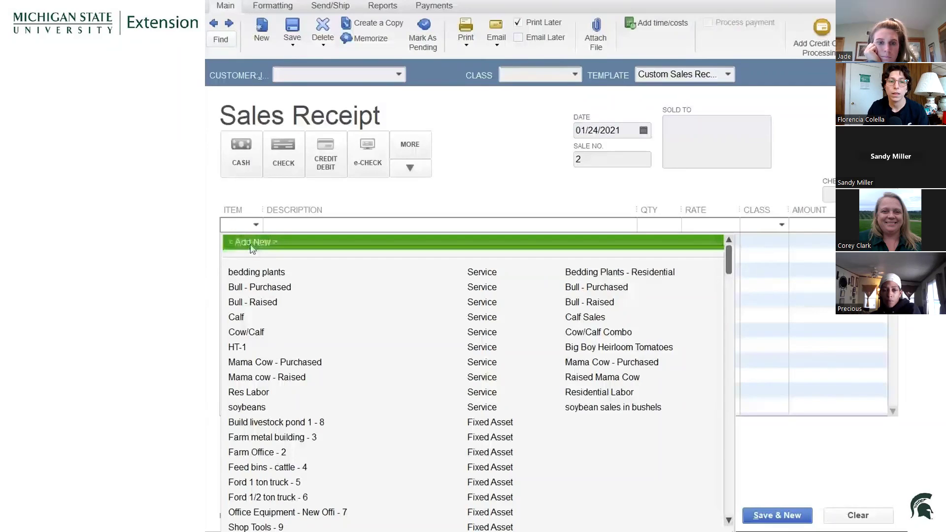
Step: Add a Corn service item, 'Bushels of corn sales', under account 001 Crop or Feed
{"action": "left_click", "coordinate": [551, 367]}
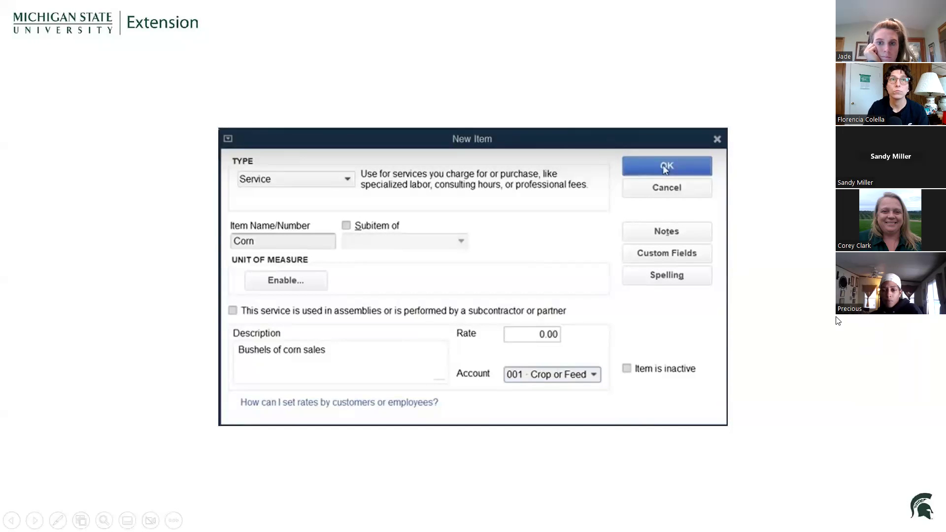
{"action": "key", "text": "Right"}
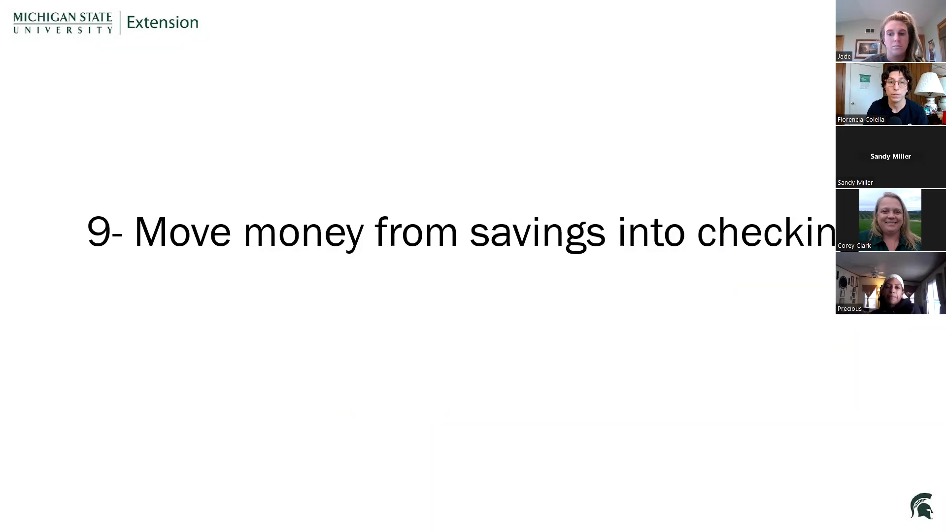
Step: From the Home page, bring up the Use Register dialog with 101 Local Bank Farm Checking
{"action": "left_click", "coordinate": [575, 352]}
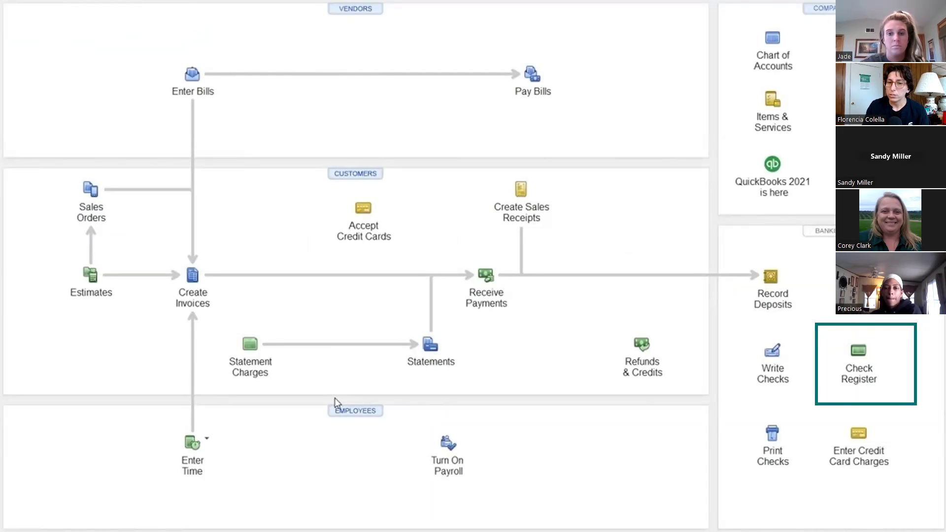
{"action": "left_click", "coordinate": [335, 398]}
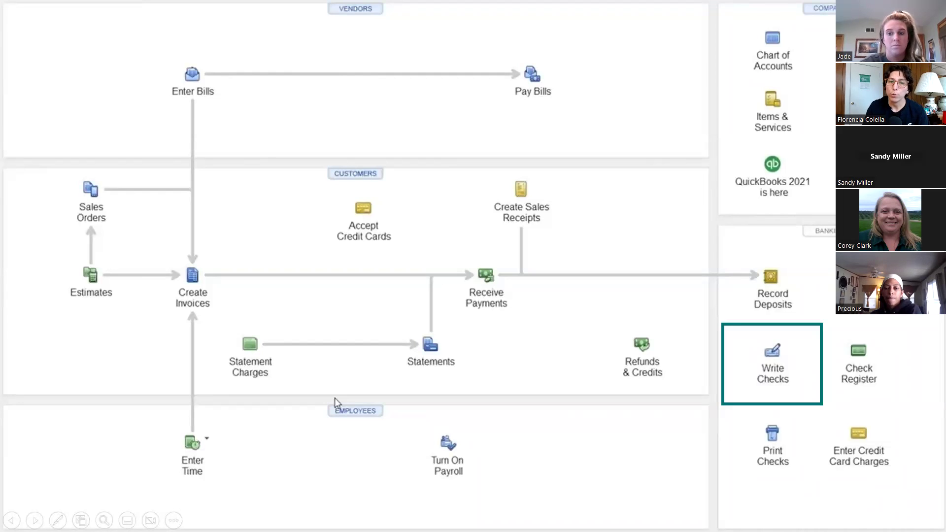
{"action": "left_click", "coordinate": [561, 295]}
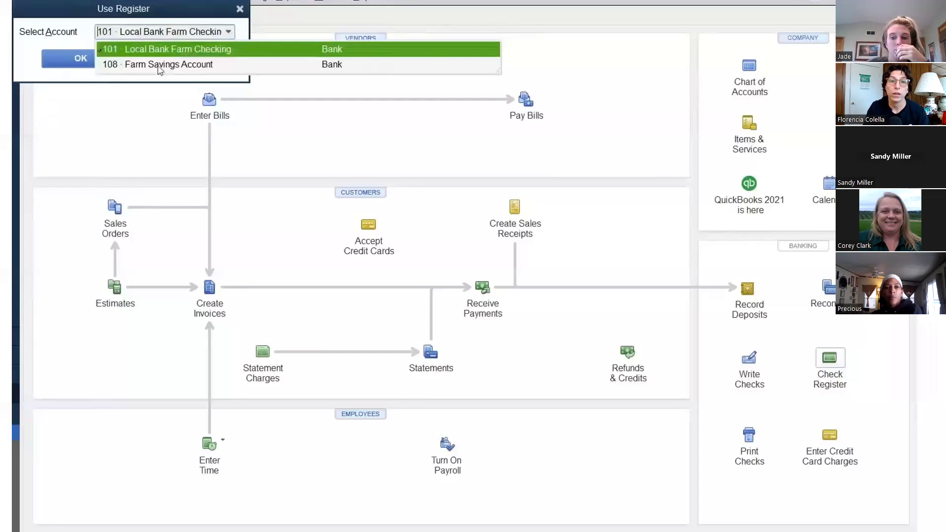
Step: Record a 5,000.00 deposit from 108 Farm Savings Account in the checking register
{"action": "left_click", "coordinate": [521, 221]}
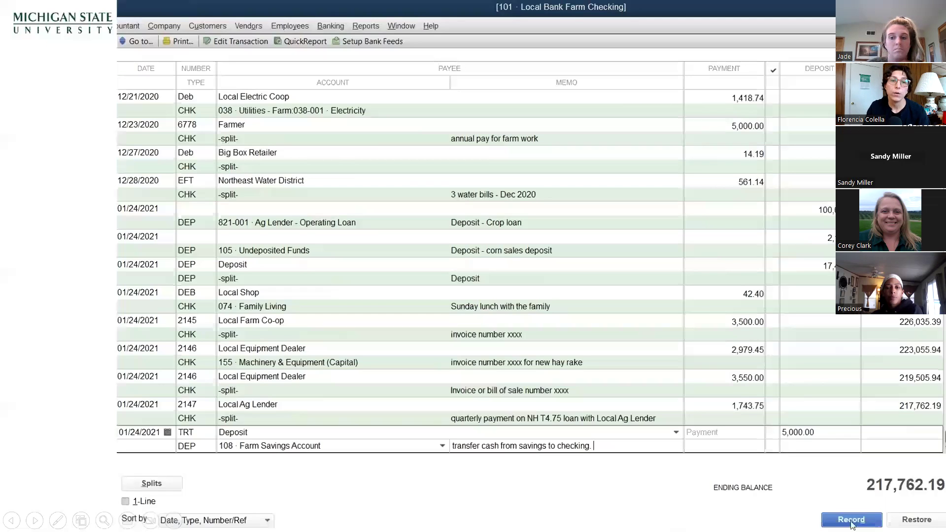
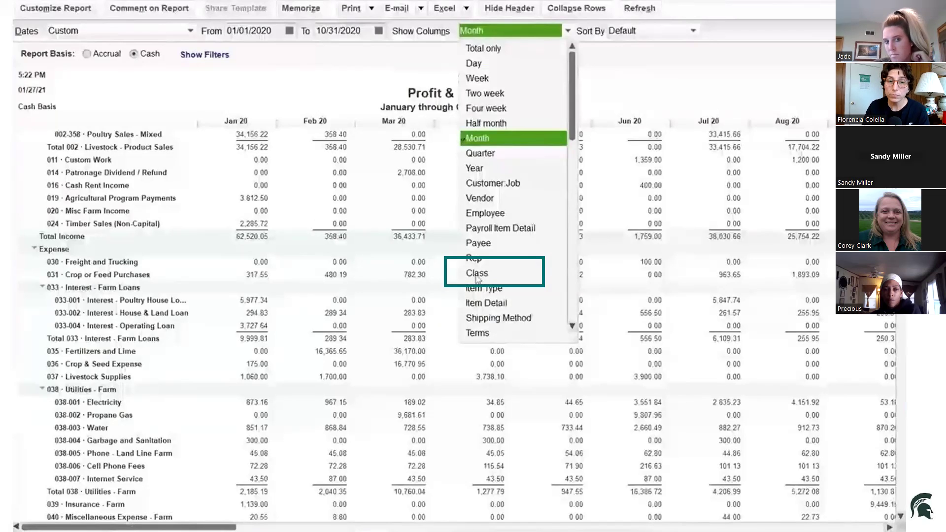
Step: Show the Profit & Loss columns by Class, then reach Profit & Loss Detail under Company & Financial reports
{"action": "left_click", "coordinate": [477, 273]}
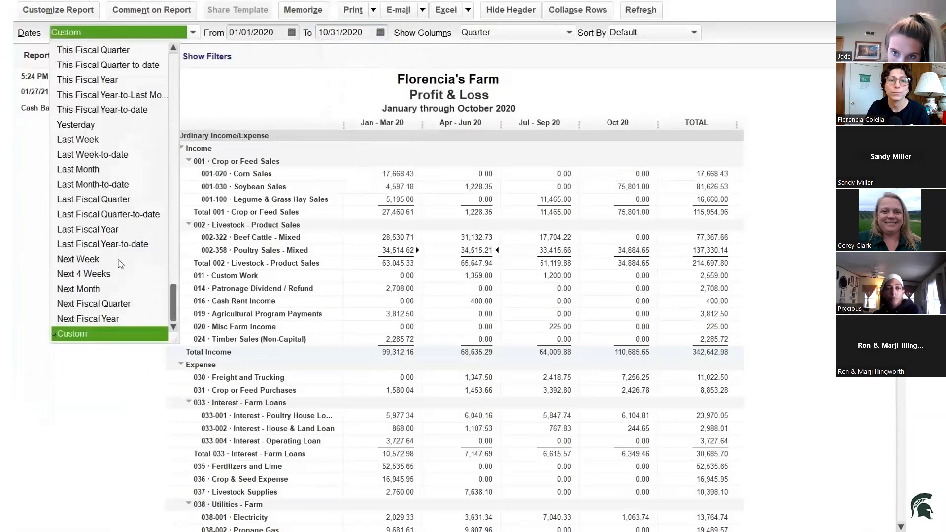
{"action": "left_click", "coordinate": [574, 341]}
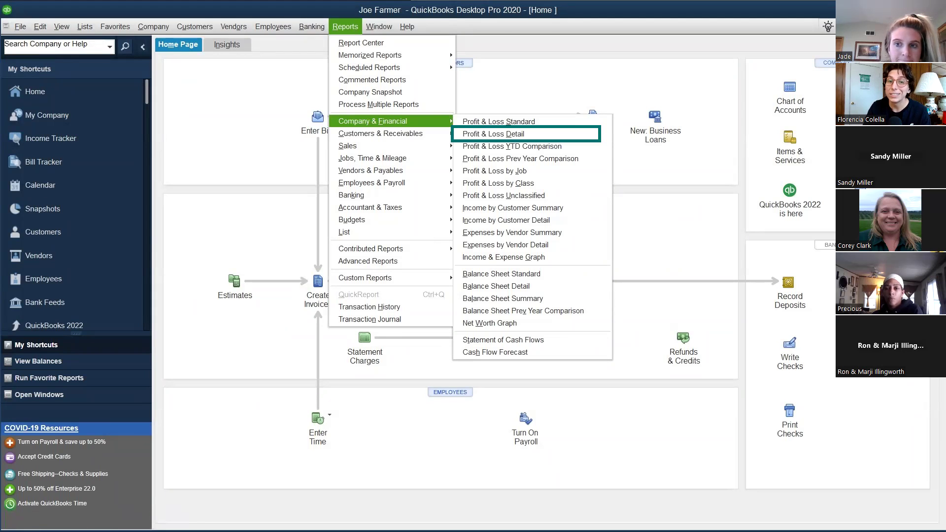
Step: Review the farm's 2020 Profit & Loss Detail, then point to Balance Sheet Standard in Company & Financial
{"action": "left_click", "coordinate": [588, 327]}
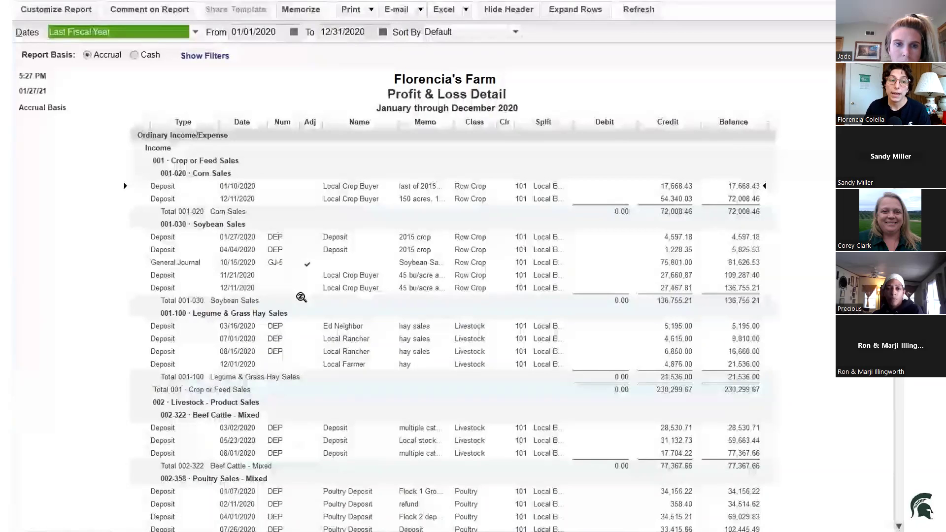
{"action": "left_click", "coordinate": [604, 303]}
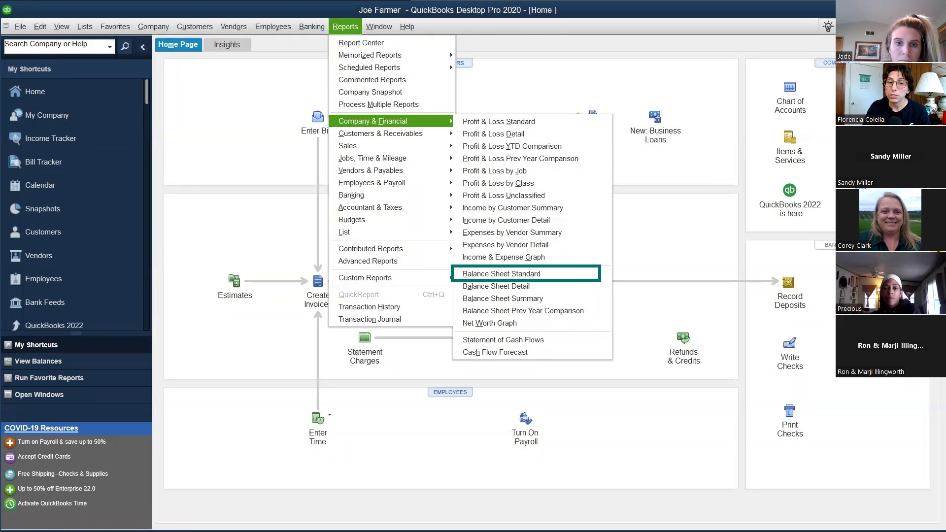
Step: Show the poultry farm's Balance Sheet Standard for Last Fiscal Year on Cash basis, then continue to the summary slide
{"action": "left_click", "coordinate": [569, 384]}
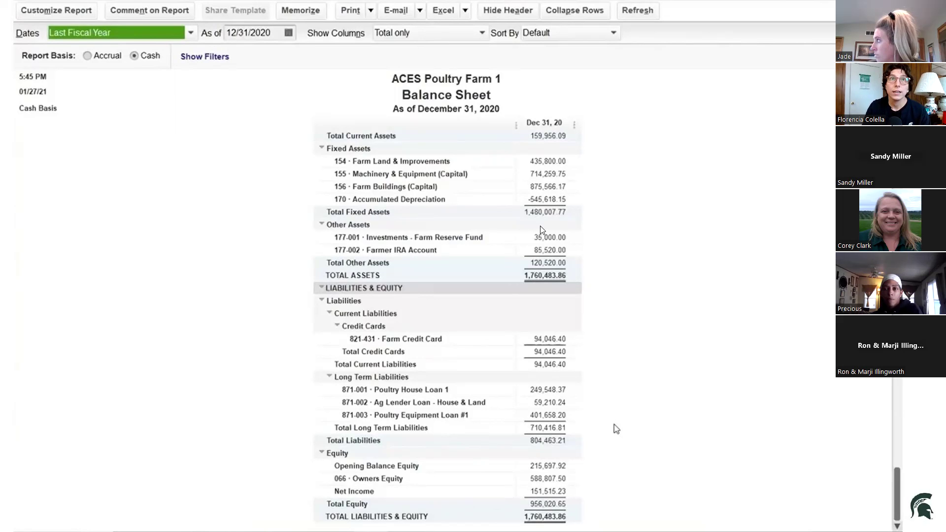
{"action": "left_click", "coordinate": [469, 186]}
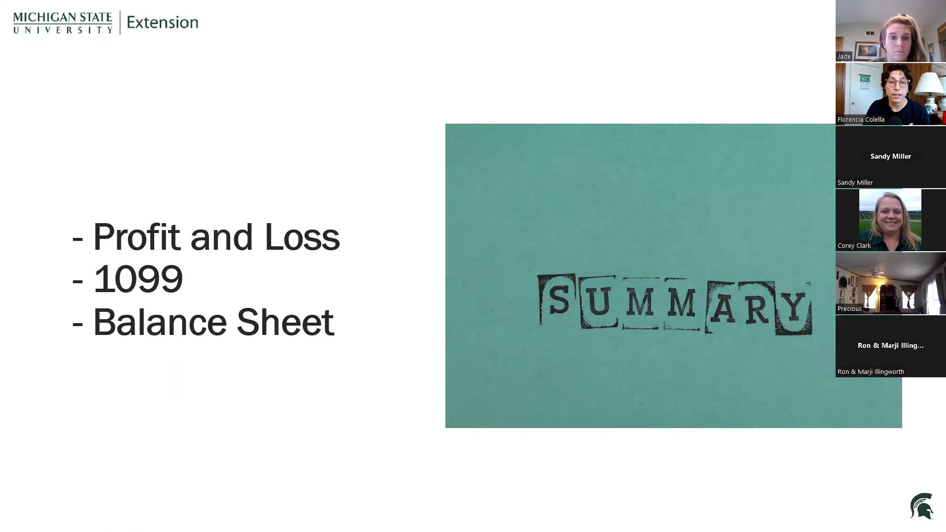
Step: Advance past the PC Mars Overview title and Fields screenshot slides to the features list
{"action": "left_click", "coordinate": [386, 252]}
{"action": "key", "text": "Right"}
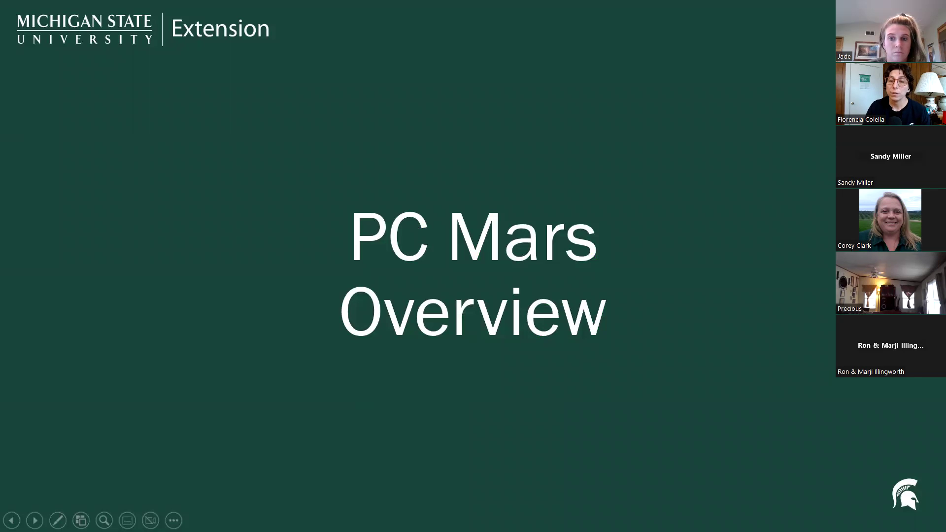
{"action": "left_click", "coordinate": [480, 362]}
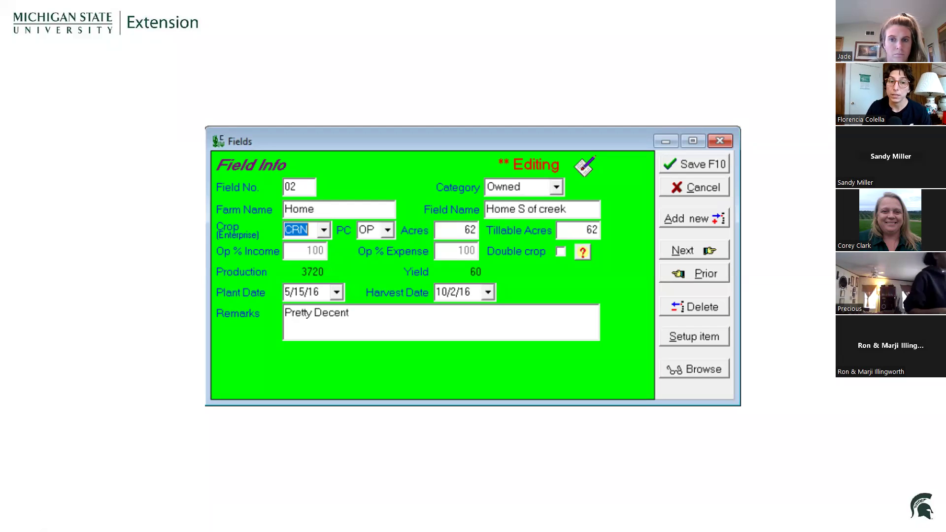
{"action": "key", "text": "alt+Tab"}
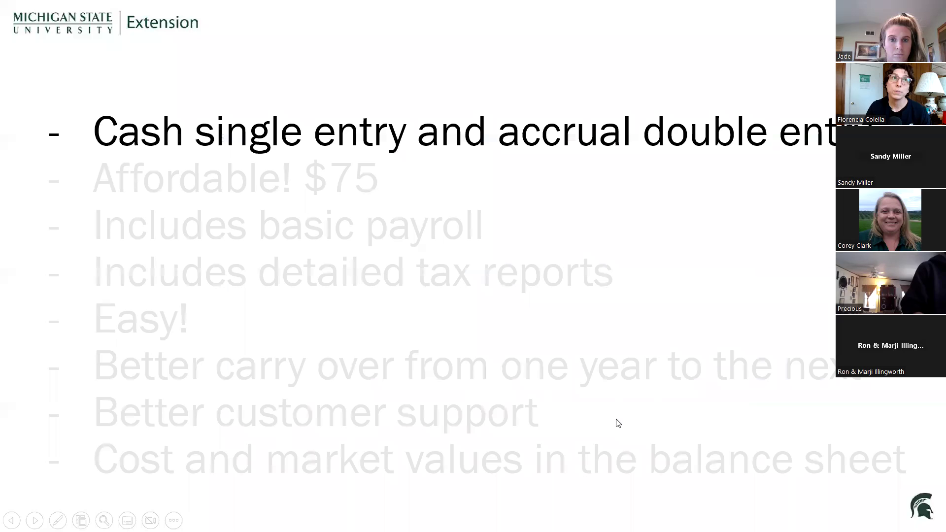
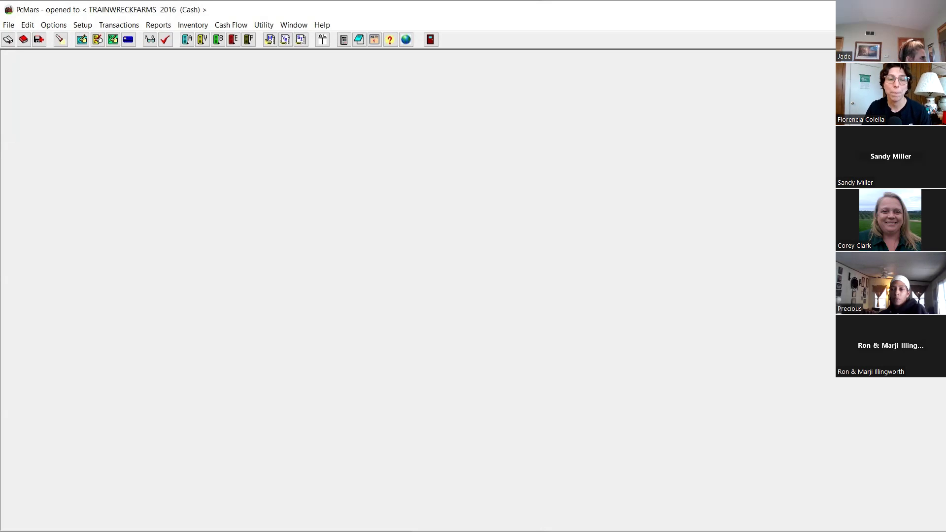
Step: Move from the 'Paying a bill' co-op store title to the PcMars main screen slide with the green arrow
{"action": "key", "text": "alt+Tab"}
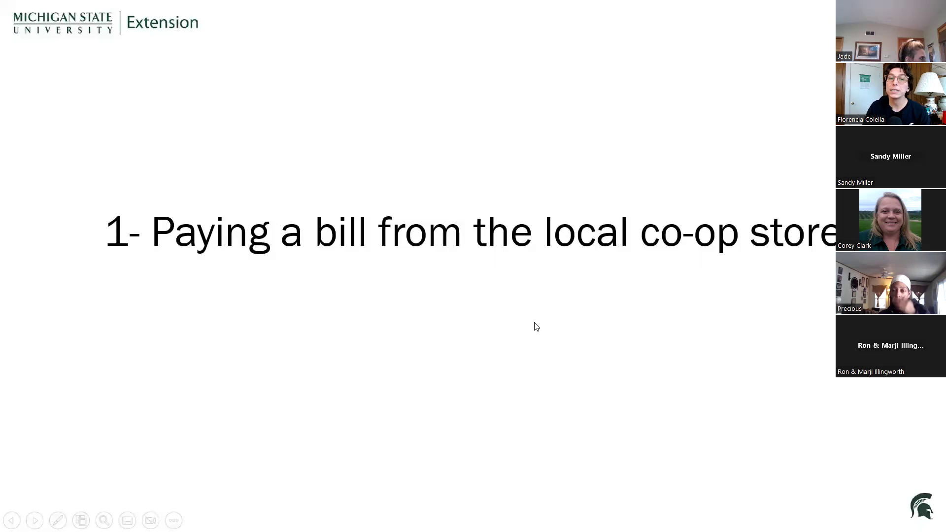
{"action": "left_click", "coordinate": [536, 326]}
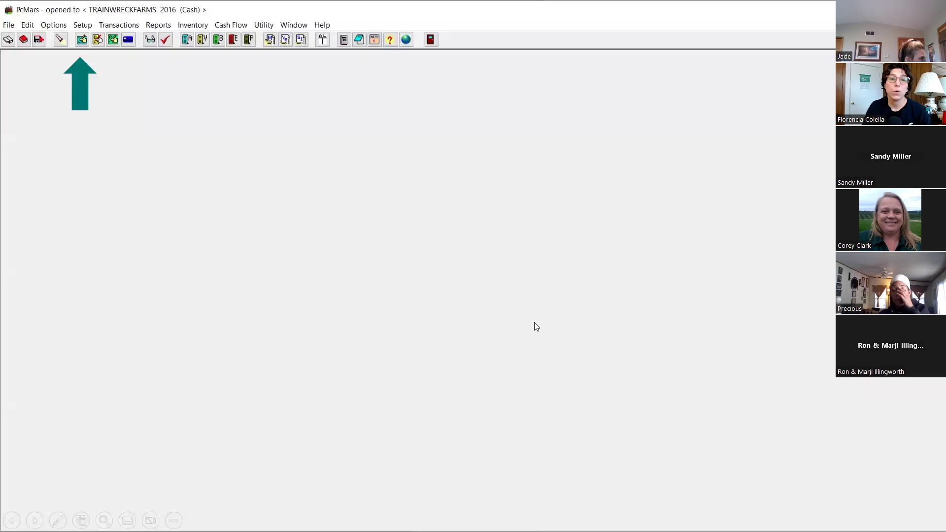
Step: Show check 2862 to greatlakes seed for $200.00, dated 12/31/16, memo SEED, not yet distributed
{"action": "left_click", "coordinate": [446, 330]}
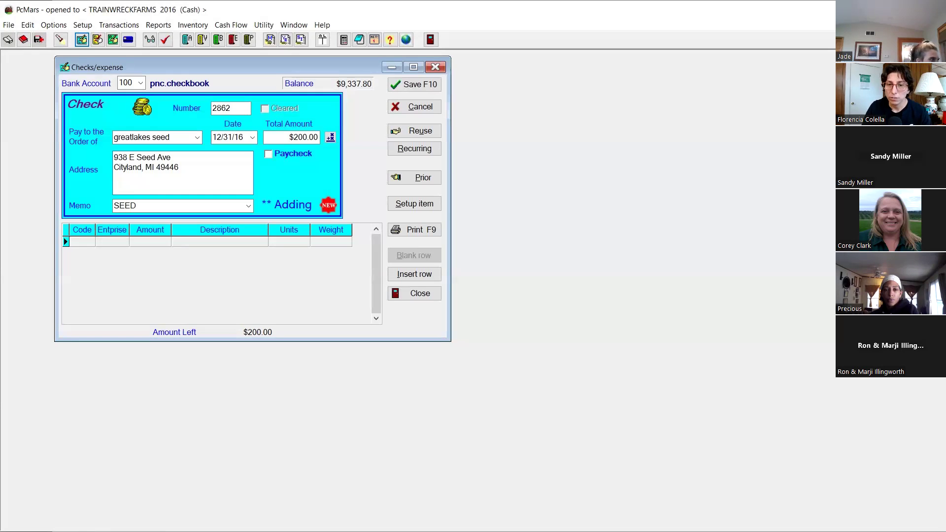
Step: Show the $200 split as $100 seed corn (409) and $100 seed soys (411), then the equipment example
{"action": "left_click", "coordinate": [500, 388]}
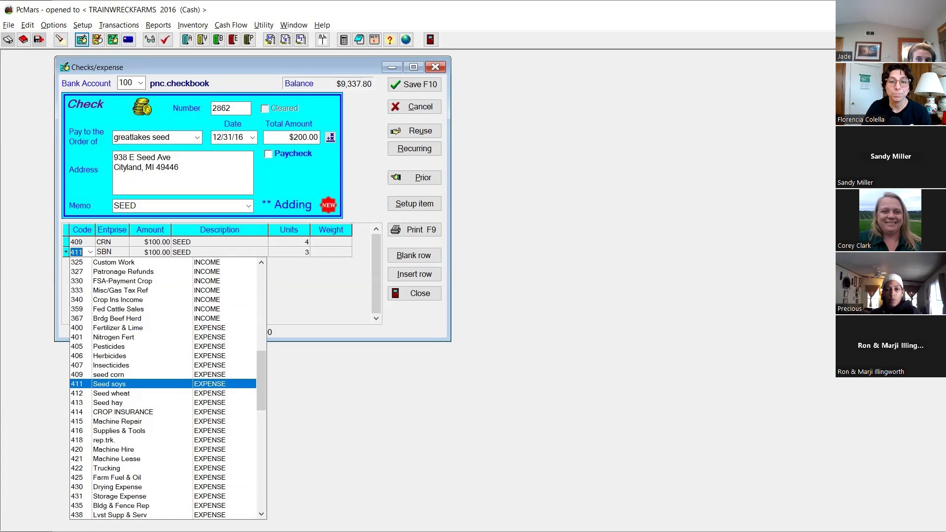
{"action": "left_click", "coordinate": [616, 420]}
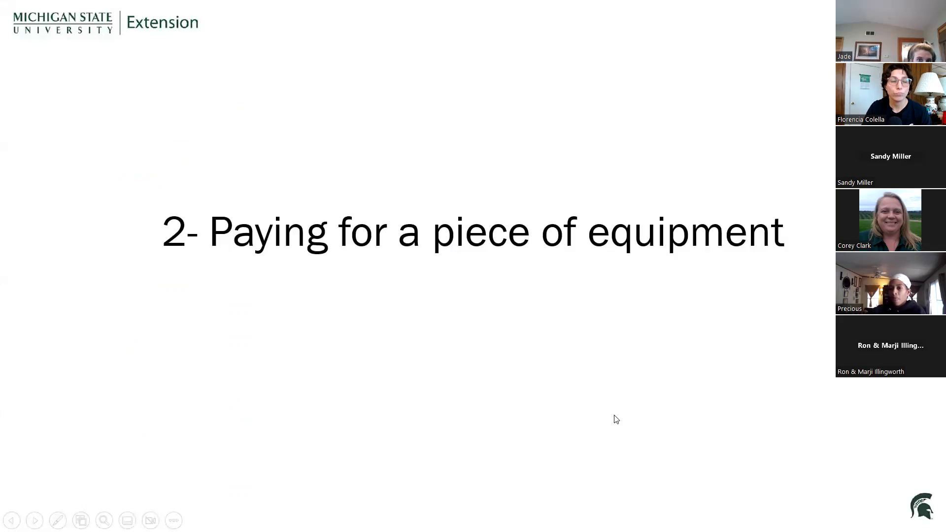
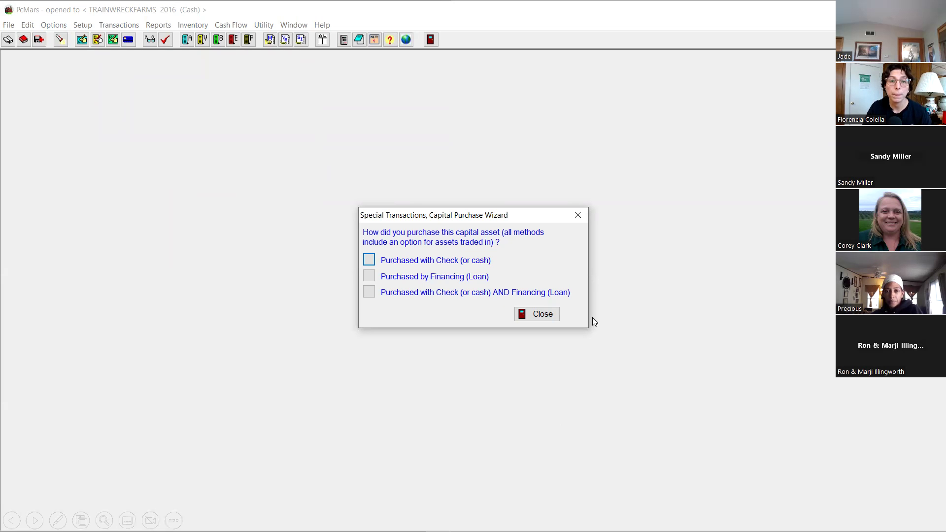
Step: Record the $200,000 big tractor from tractoe supply as a check purchase, coded 156 Machinery & Equipment
{"action": "key", "text": "space"}
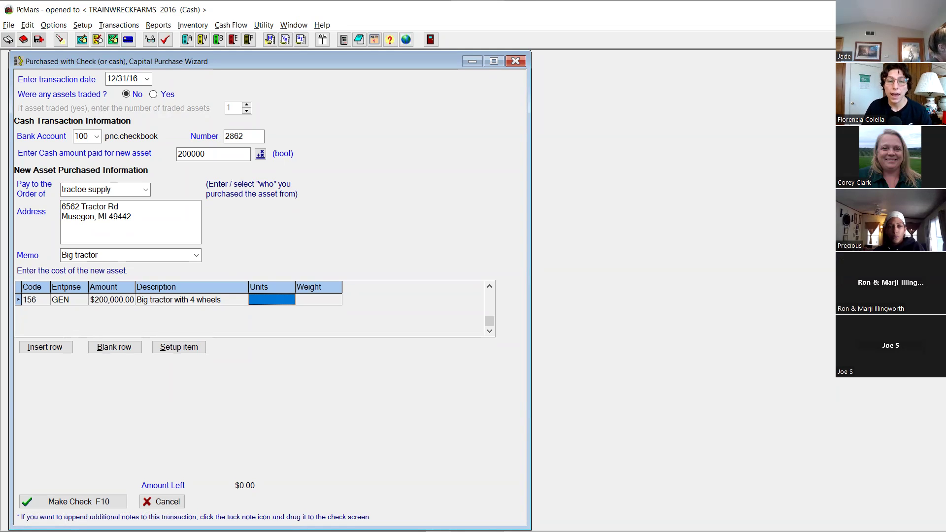
{"action": "left_click", "coordinate": [479, 476]}
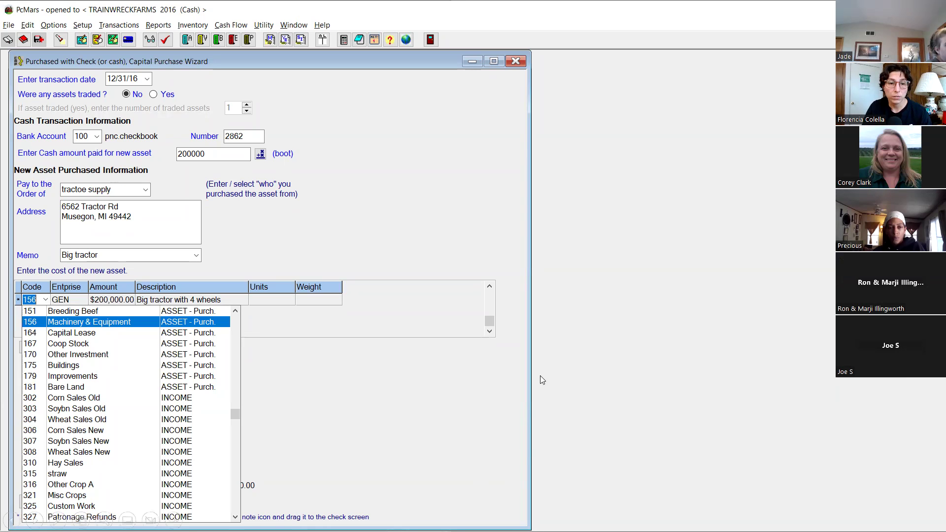
{"action": "left_click", "coordinate": [541, 342]}
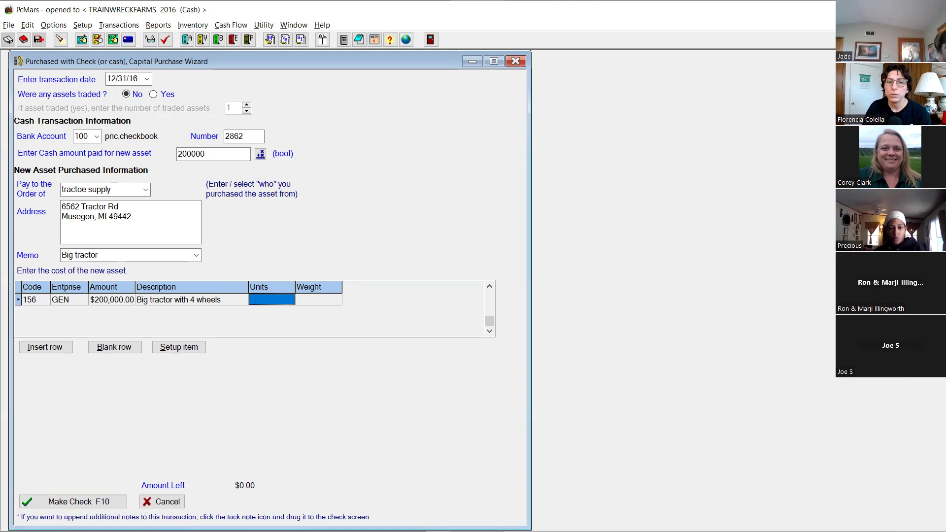
Step: Make check 2862 for the $200,000 tractor, then advance to the equipment-loan topic slide
{"action": "left_click", "coordinate": [519, 337]}
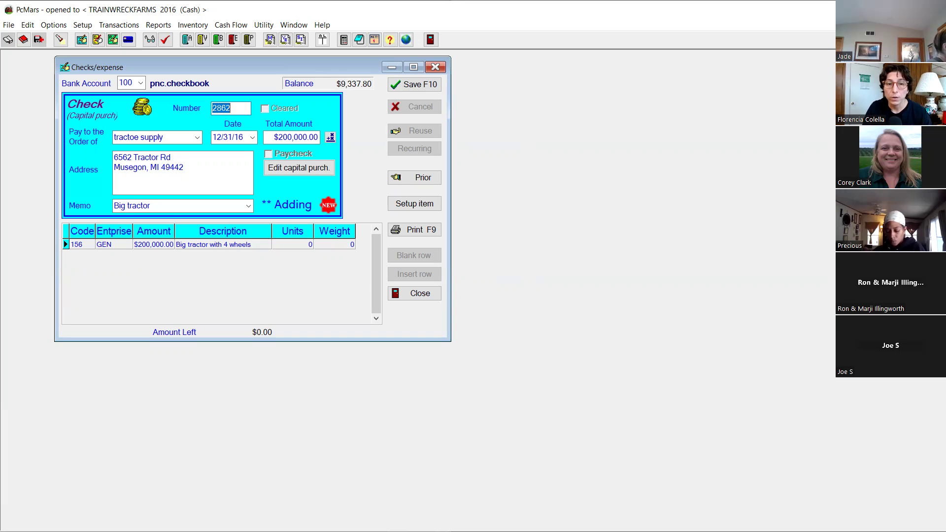
{"action": "left_click", "coordinate": [654, 289]}
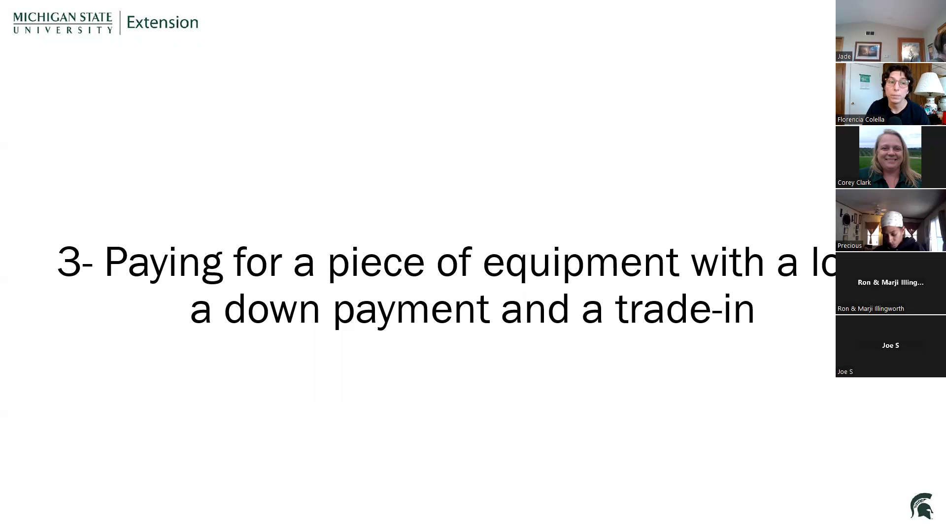
Step: Split the New Holland tractor: $10,000 cash, $160,000 Chem Bank loan (code 256), $30,000 trade-in
{"action": "left_click", "coordinate": [546, 316]}
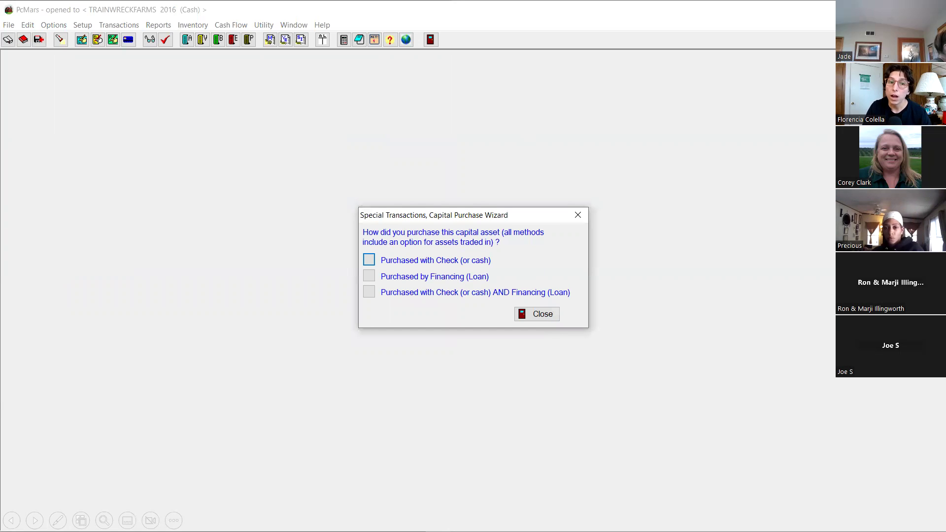
{"action": "left_click", "coordinate": [616, 319]}
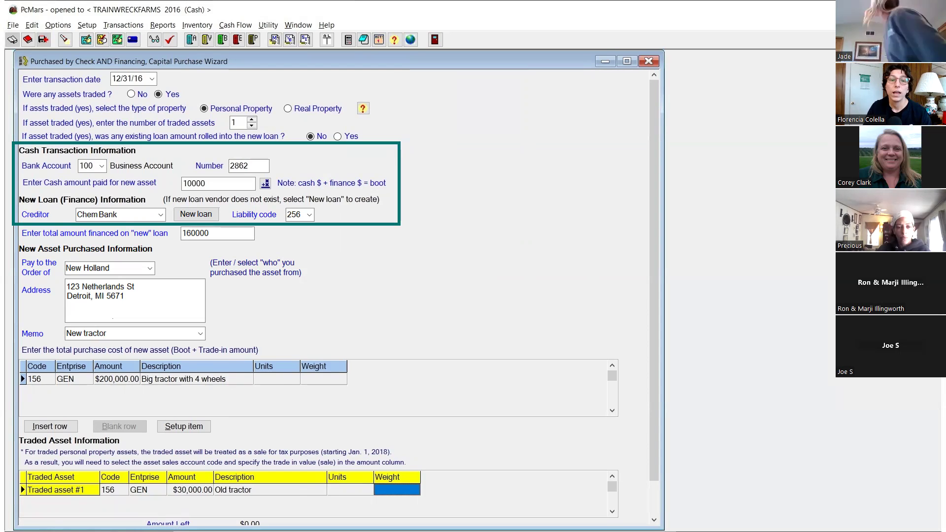
{"action": "key", "text": "Right"}
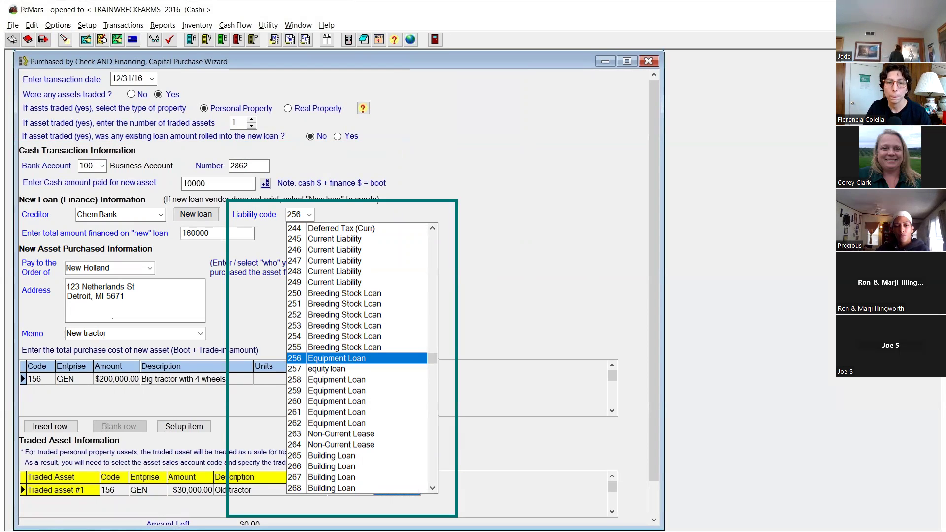
{"action": "key", "text": "Right"}
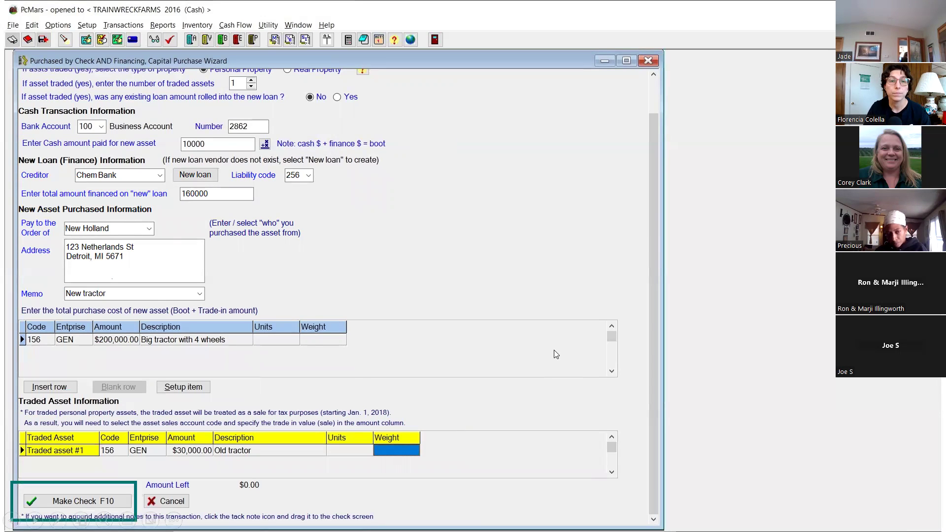
Step: Post check 2862 for $10,000 with tractor, loan and trade-in lines, then advance slides
{"action": "key", "text": "F10"}
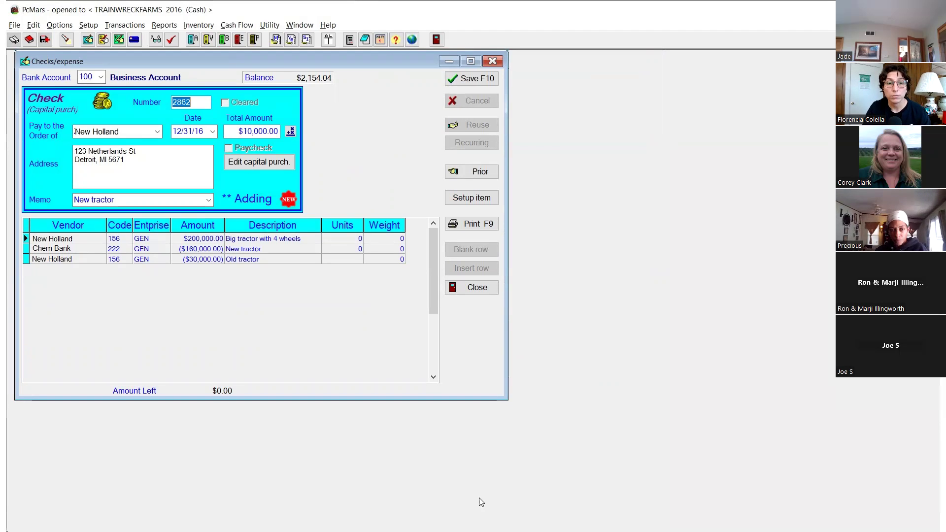
{"action": "key", "text": "alt+Tab"}
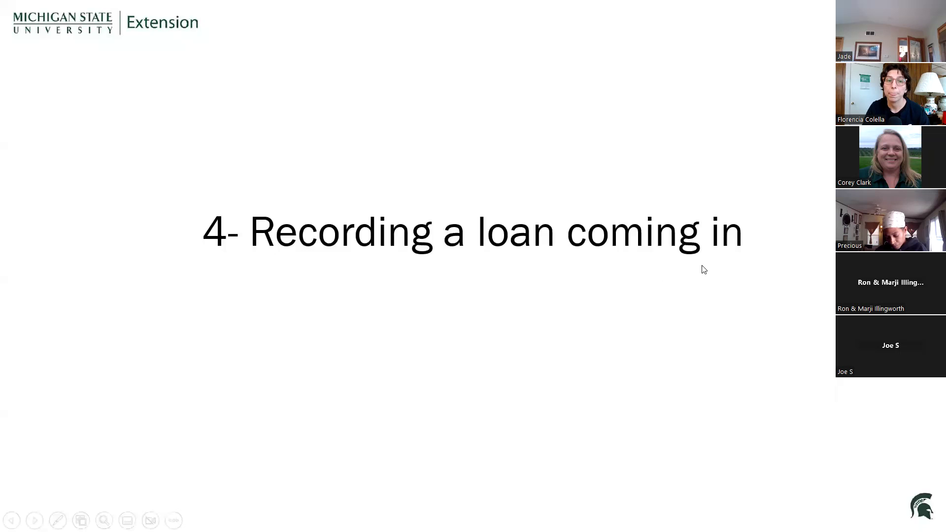
Step: Record $100,000 deposit 181547, memo 'Loan for land purchase', under code 274 Land Loan
{"action": "left_click", "coordinate": [603, 299]}
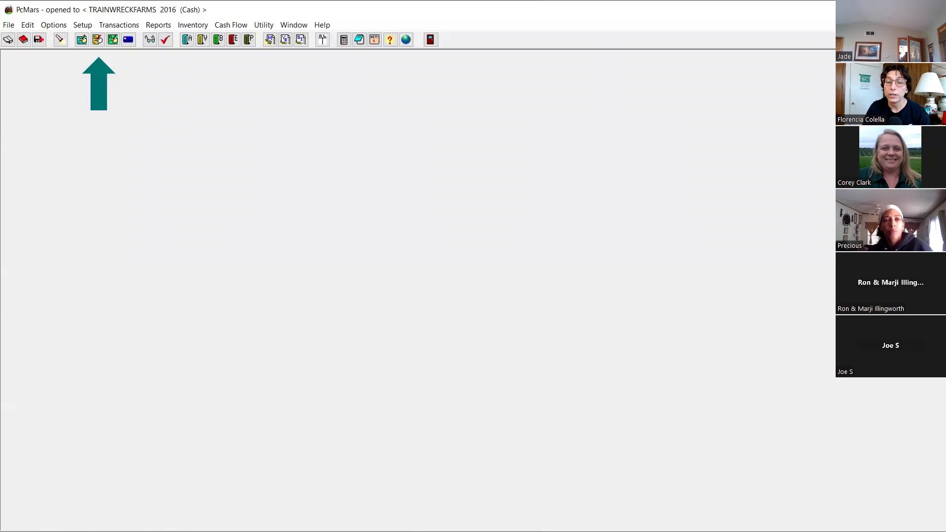
{"action": "left_click", "coordinate": [663, 288]}
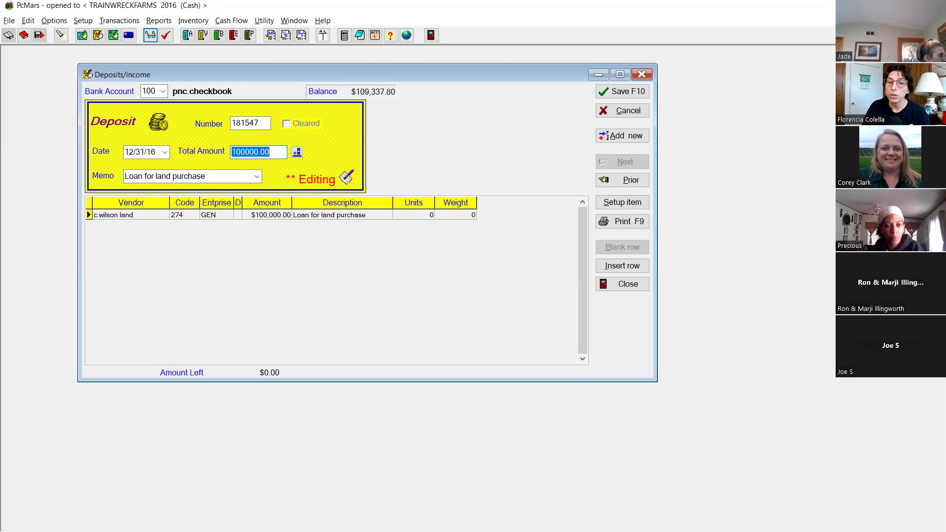
{"action": "left_click", "coordinate": [527, 363]}
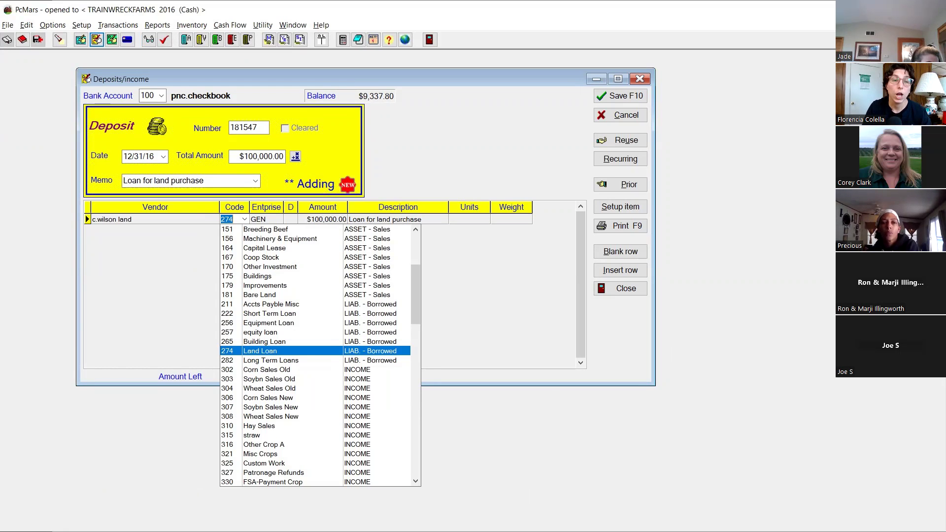
{"action": "left_click", "coordinate": [691, 322]}
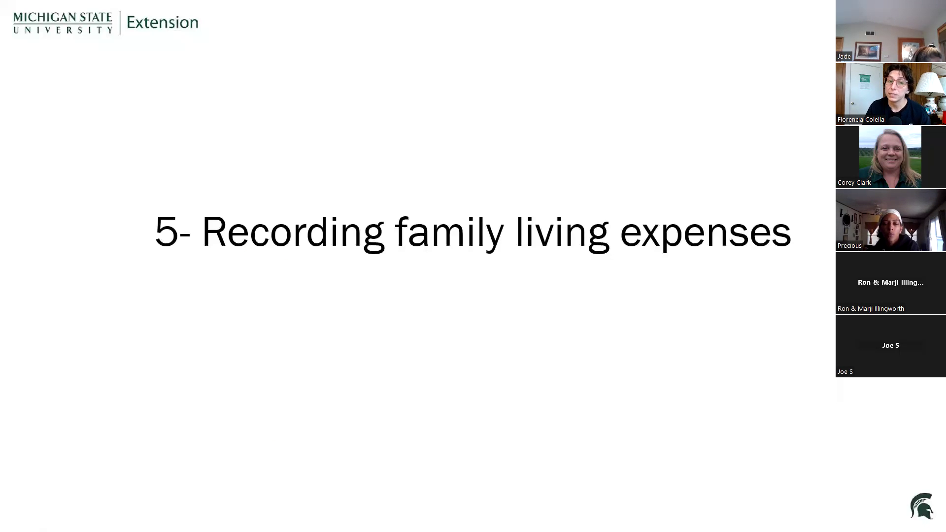
Step: Bring up the $35.96 walmart check dated 2/9/16 from pnc.checkbook, coded 911
{"action": "left_click", "coordinate": [544, 195]}
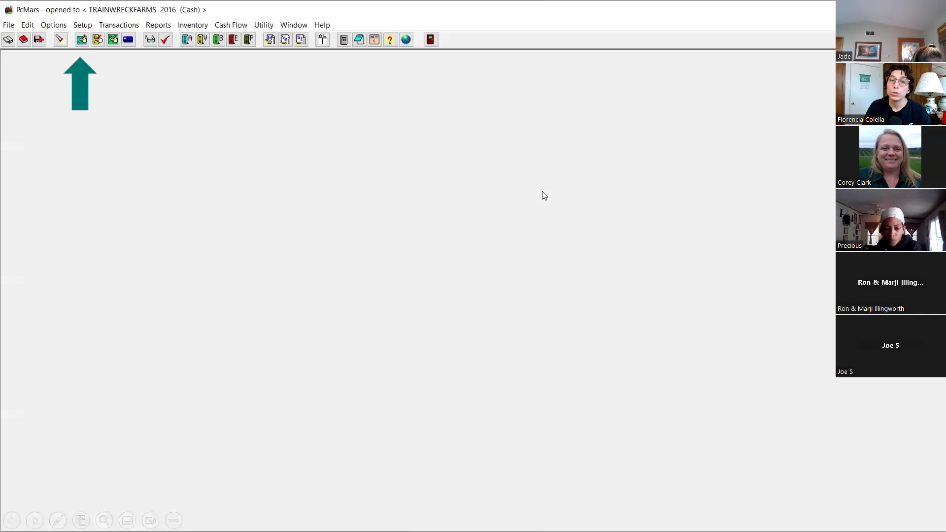
{"action": "left_click", "coordinate": [594, 279]}
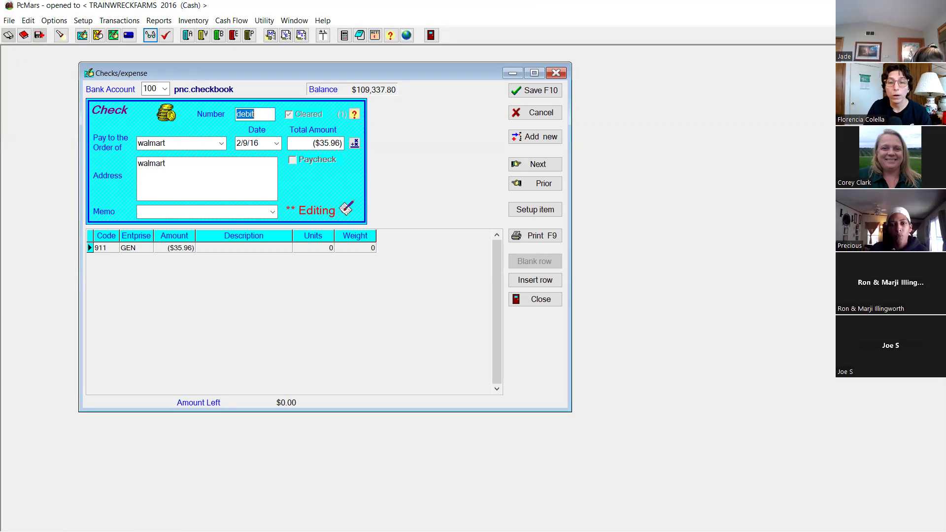
Step: Keep the walmart $35.96 line on code 911 Fam Liv, then advance to the credit-card slide
{"action": "left_click", "coordinate": [564, 399]}
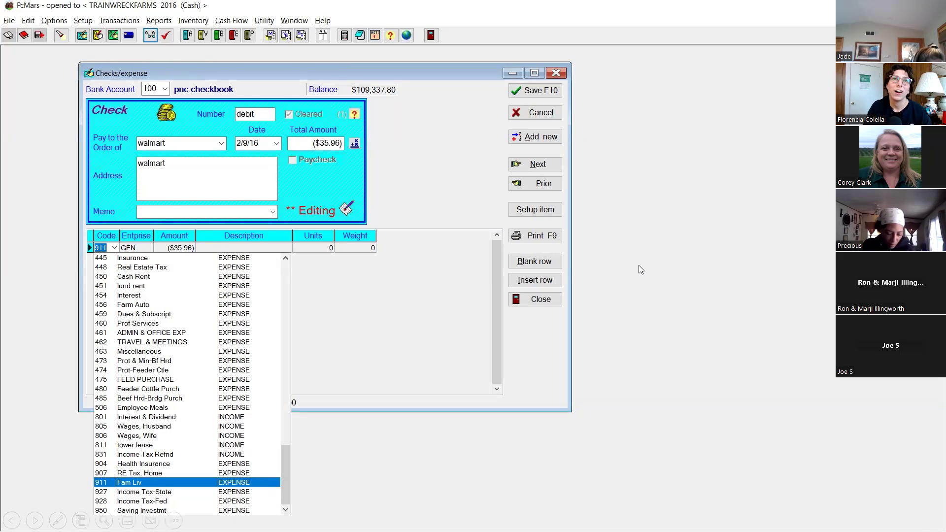
{"action": "key", "text": "alt+Tab"}
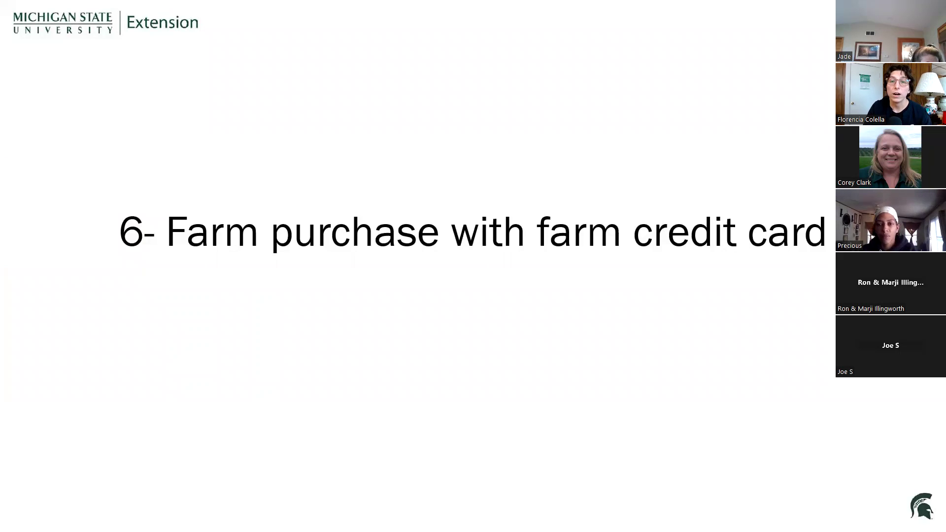
Step: Advance to the QuickBooks slide showing the Banking menu with Bank Feeds options
{"action": "left_click", "coordinate": [484, 339]}
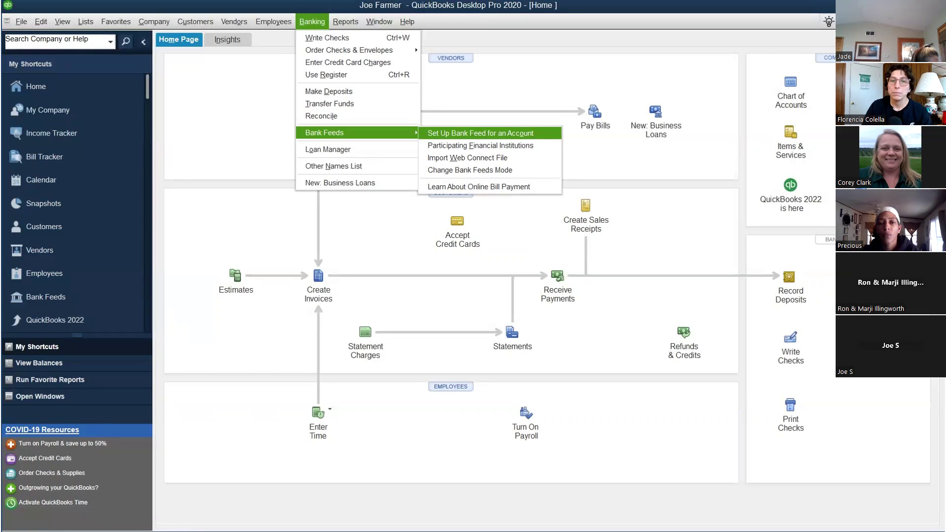
Step: Advance to the PcMars credit entry for a $50 avery oil purchase on gsfc-oper
{"action": "left_click", "coordinate": [570, 388]}
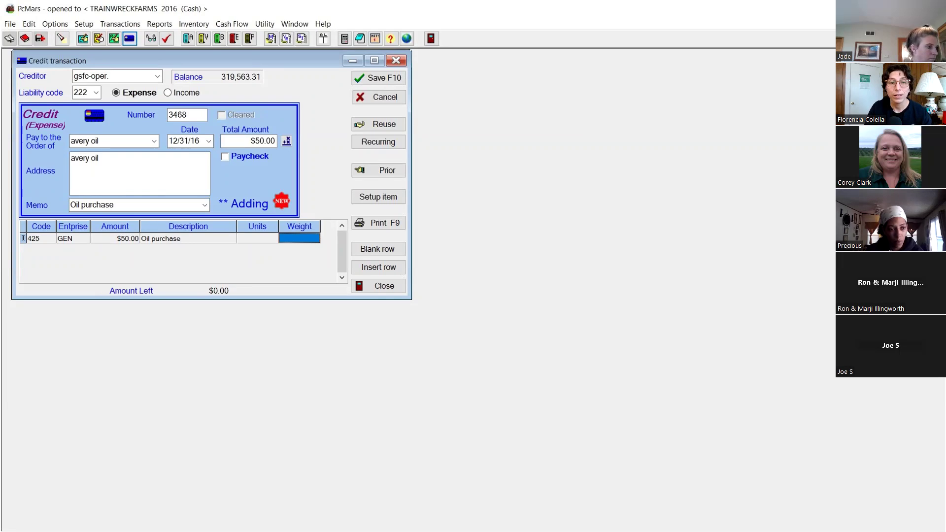
Step: Enter the $50 avery oil credit on gsfc-oper. with liability code 222 and expense code 425
{"action": "key", "text": "F10"}
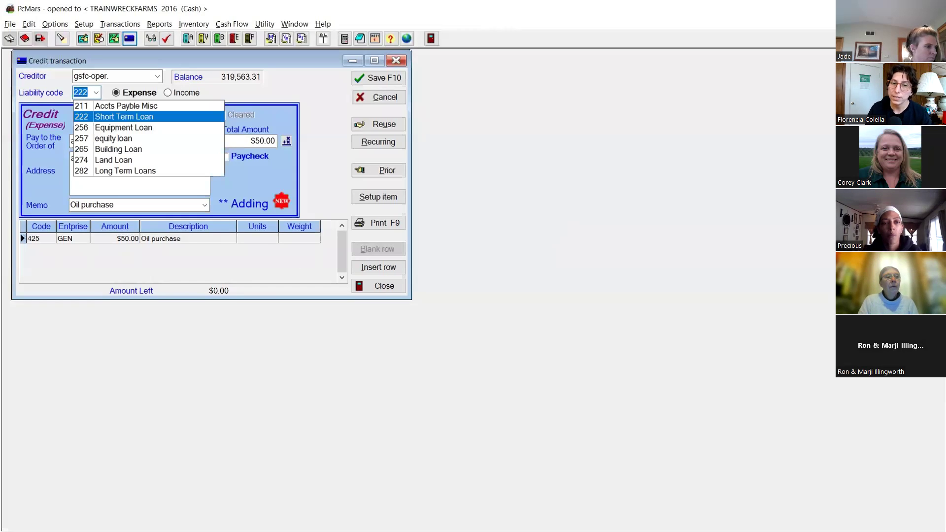
{"action": "left_click", "coordinate": [571, 280]}
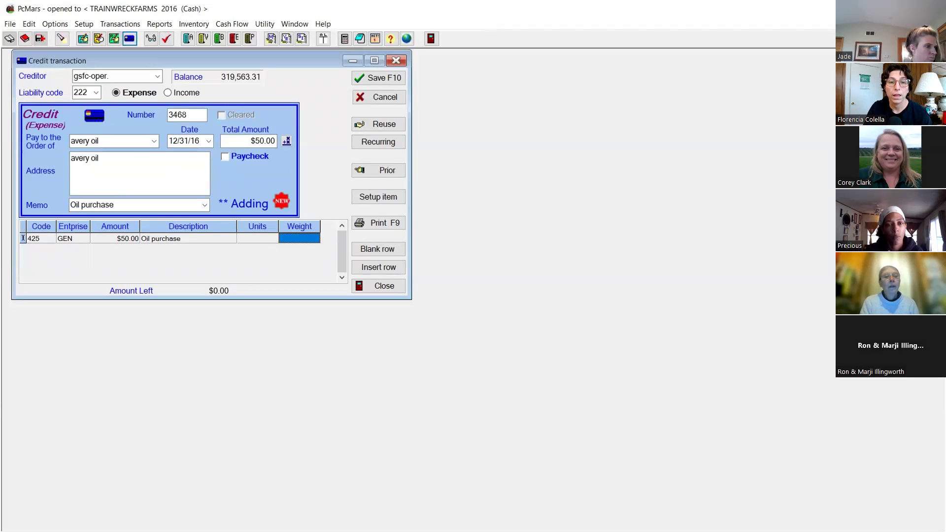
{"action": "left_click", "coordinate": [459, 232]}
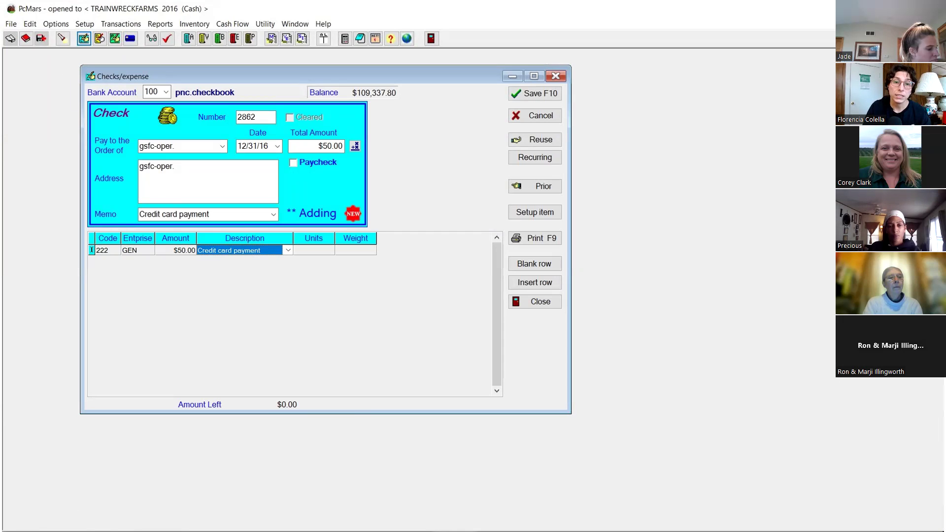
Step: Code the $50 credit card payment on check 2862 to 222 Short Term Loan
{"action": "left_click", "coordinate": [587, 417]}
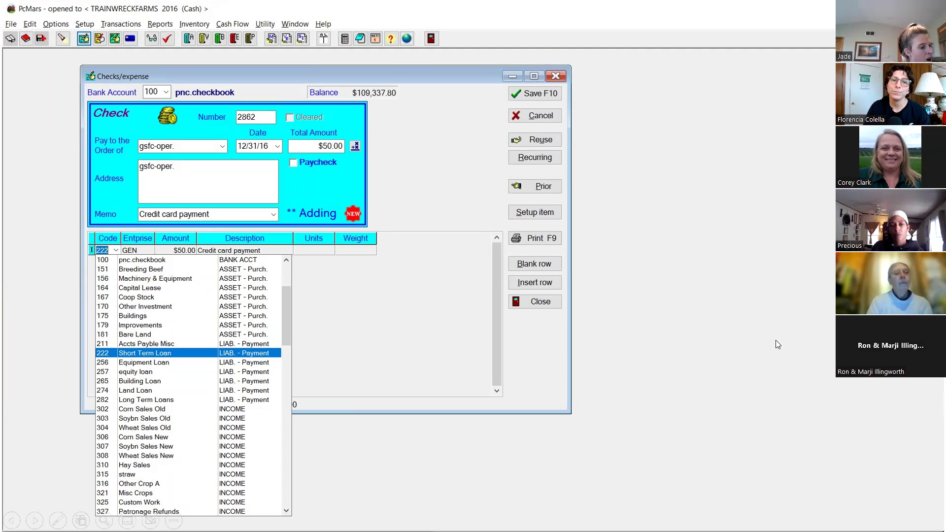
{"action": "key", "text": "alt+Tab"}
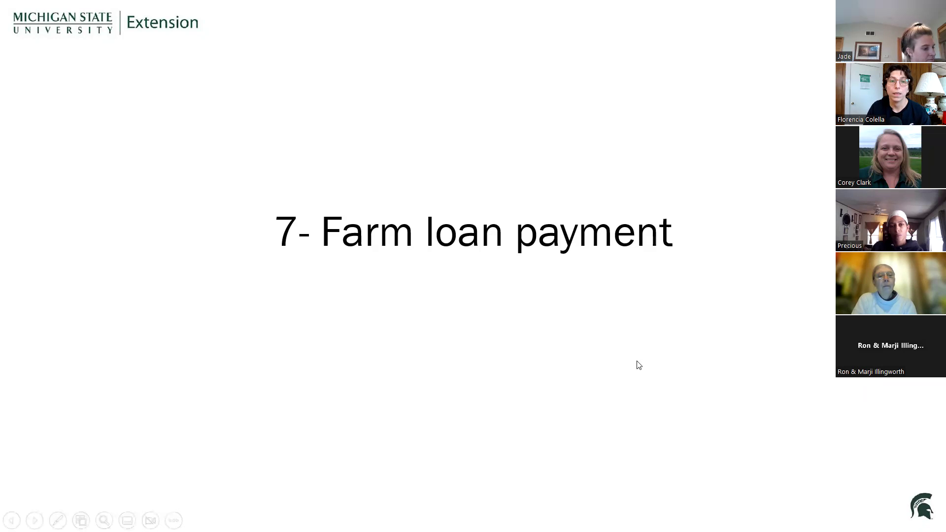
Step: Back in PcMars, open Checks/expense for the $19,382.83 land-loan payment
{"action": "key", "text": "alt+Tab"}
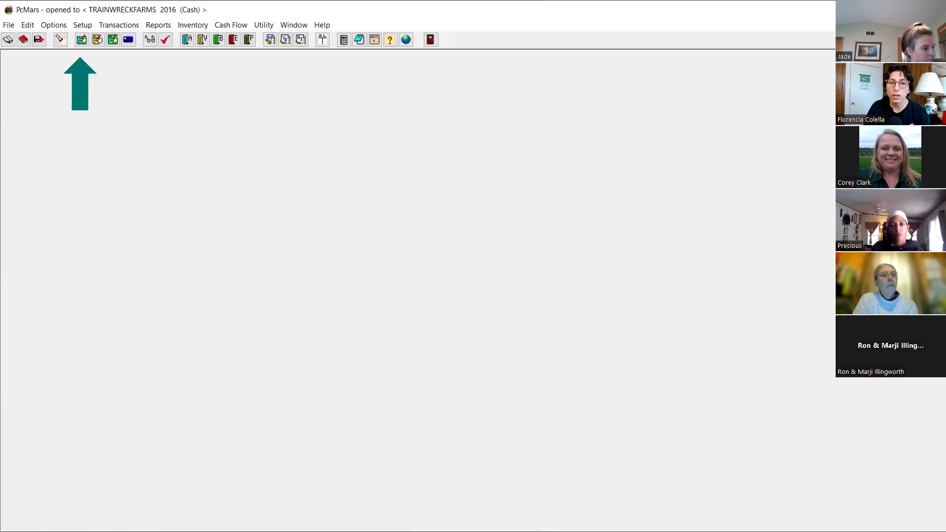
{"action": "key", "text": "alt+t"}
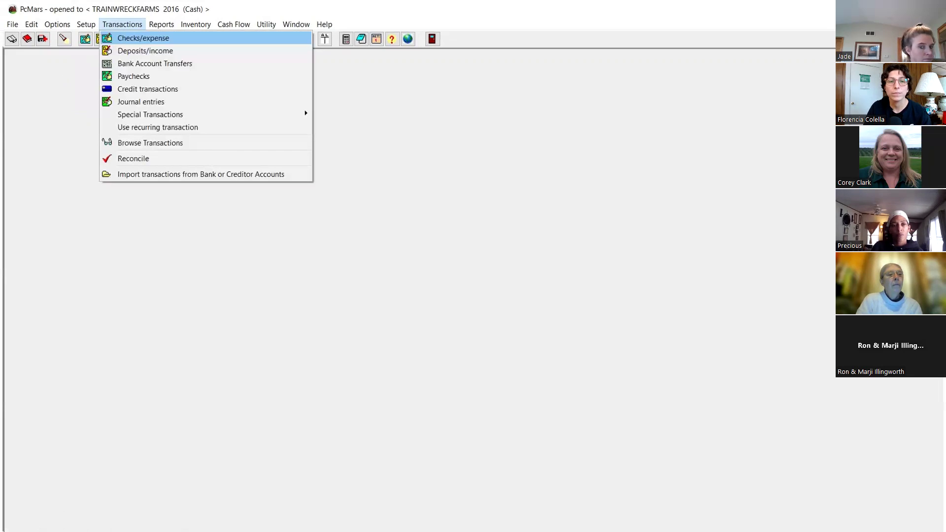
{"action": "key", "text": "Return"}
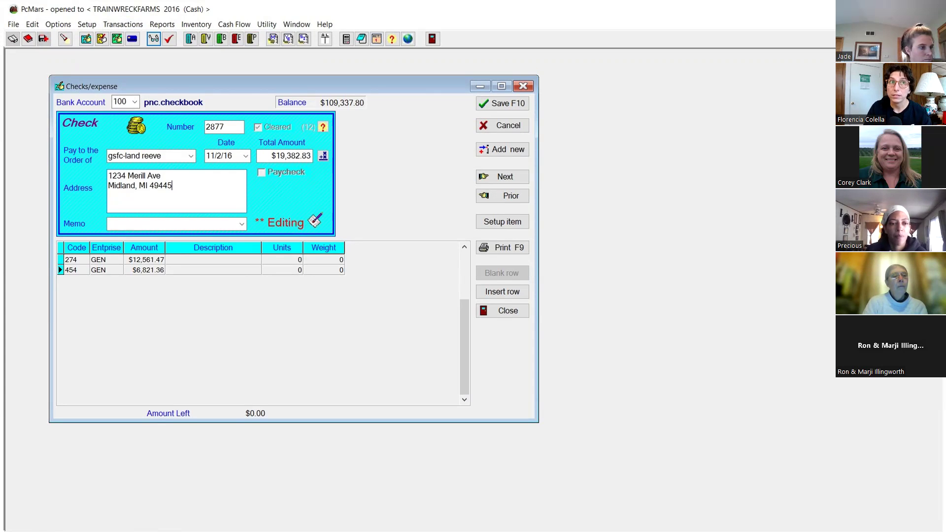
Step: Code the $6,821.36 remainder line of the loan check to 454 Interest
{"action": "left_click", "coordinate": [540, 389]}
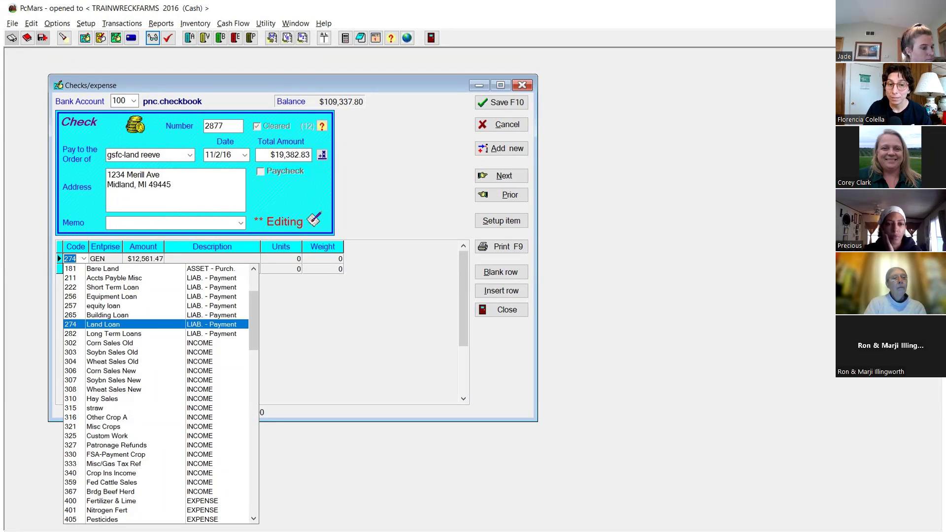
{"action": "left_click", "coordinate": [517, 408]}
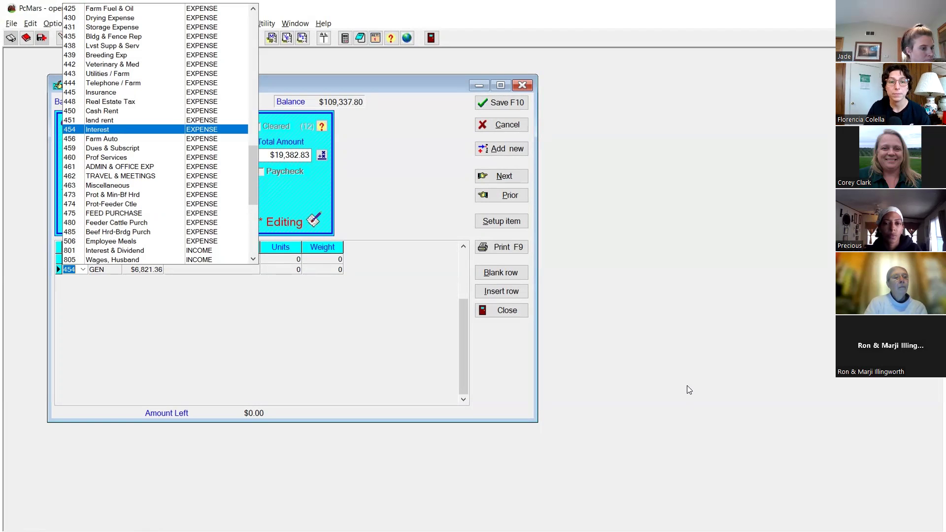
{"action": "key", "text": "alt+Tab"}
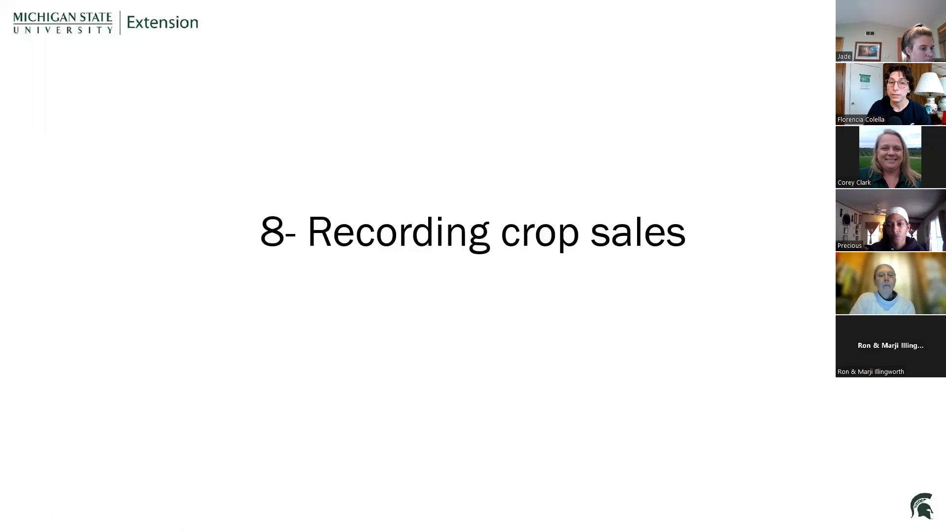
Step: Open a new Deposits/income entry for the 1/23/16 $21,730.52 corn sale
{"action": "left_click", "coordinate": [576, 330]}
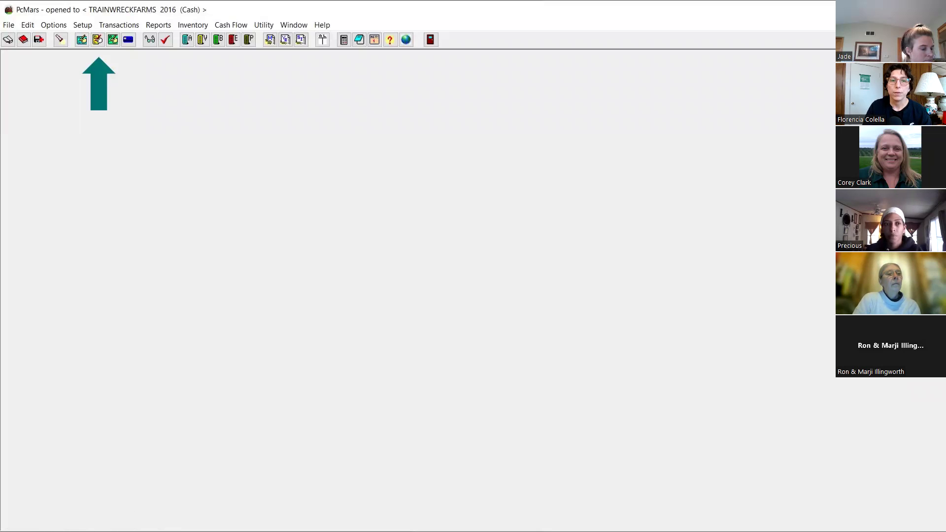
{"action": "left_click", "coordinate": [576, 248]}
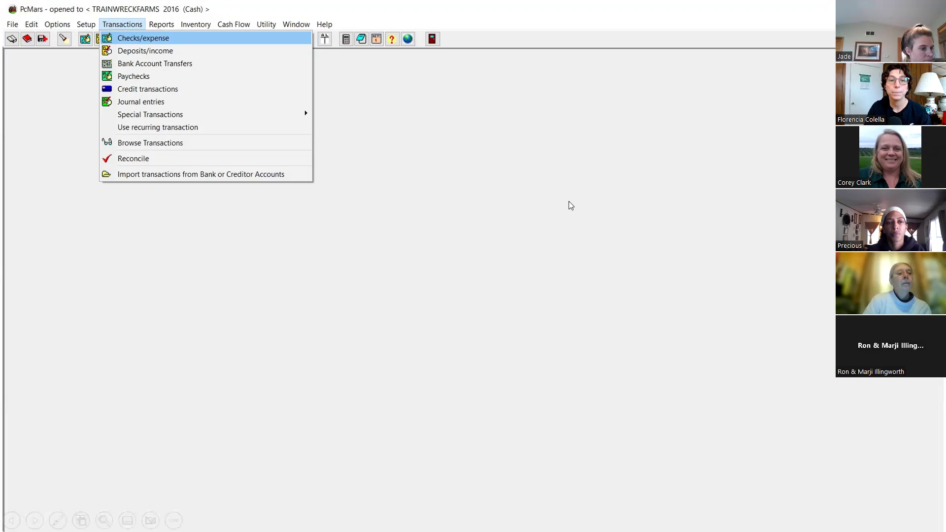
{"action": "left_click", "coordinate": [566, 228]}
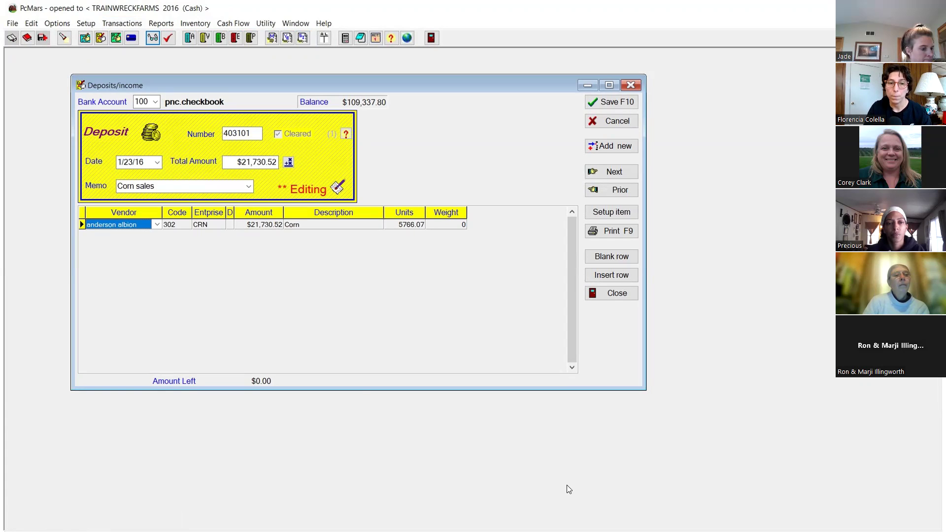
Step: Assign code 302 Corn Sales Old to the corn deposit line
{"action": "left_click", "coordinate": [611, 301]}
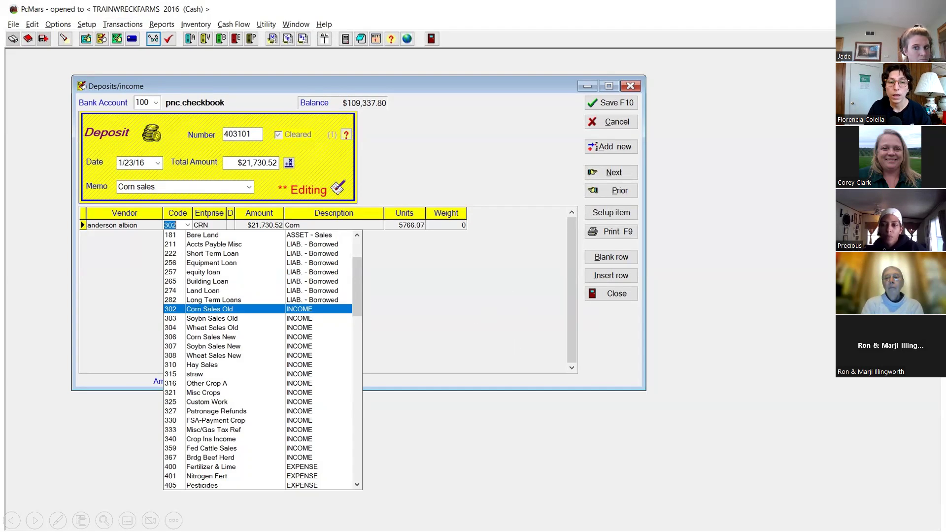
{"action": "left_click", "coordinate": [789, 243]}
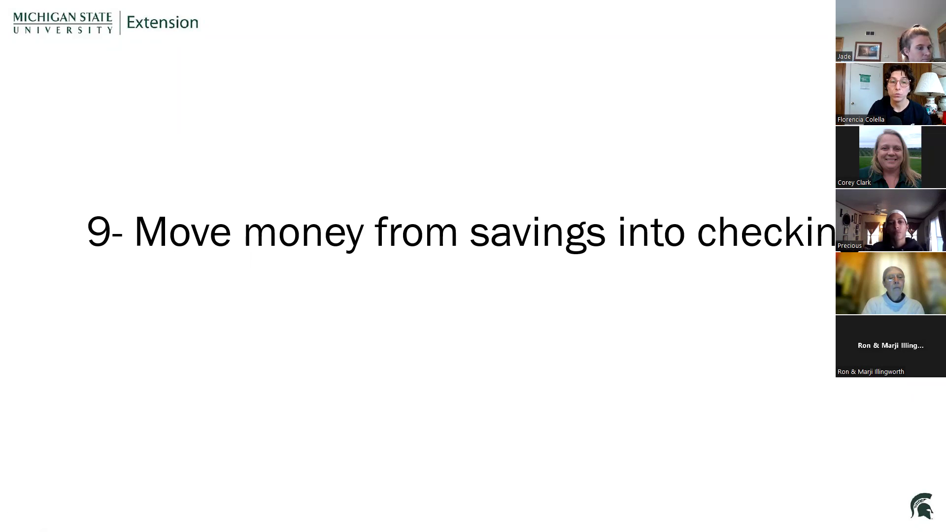
Step: Show the Transactions menu's Bank Account Transfers option and its toolbar shortcut
{"action": "left_click", "coordinate": [552, 325]}
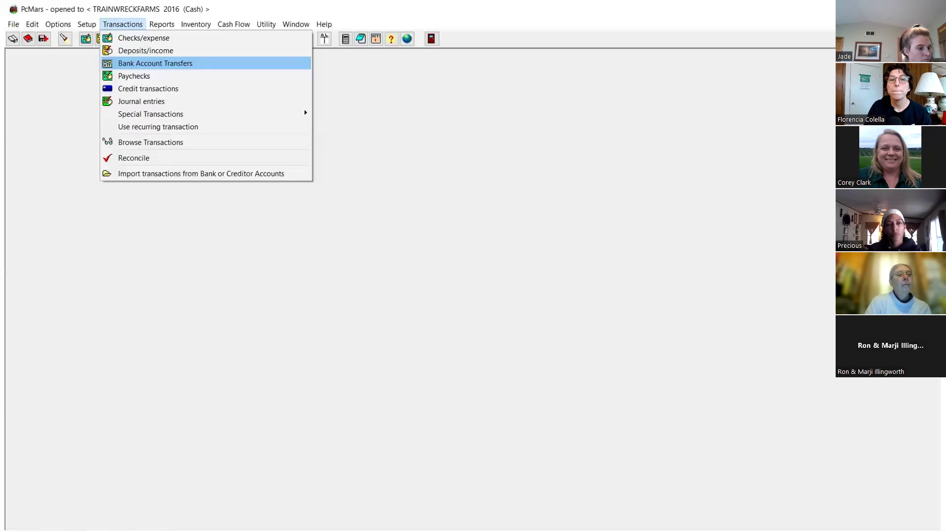
{"action": "left_click", "coordinate": [467, 304]}
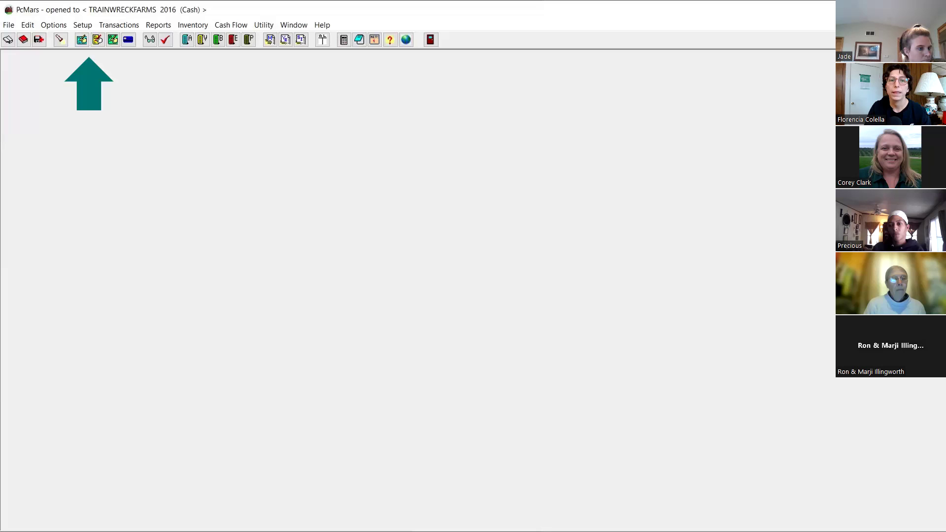
Step: Start a new Bank Account Transfer from savings into checking
{"action": "left_click", "coordinate": [474, 285]}
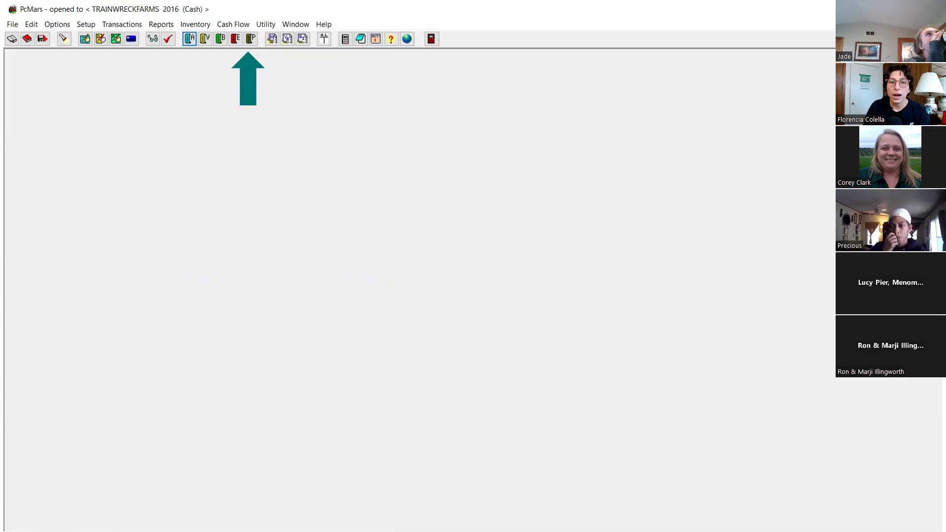
{"action": "key", "text": "Right"}
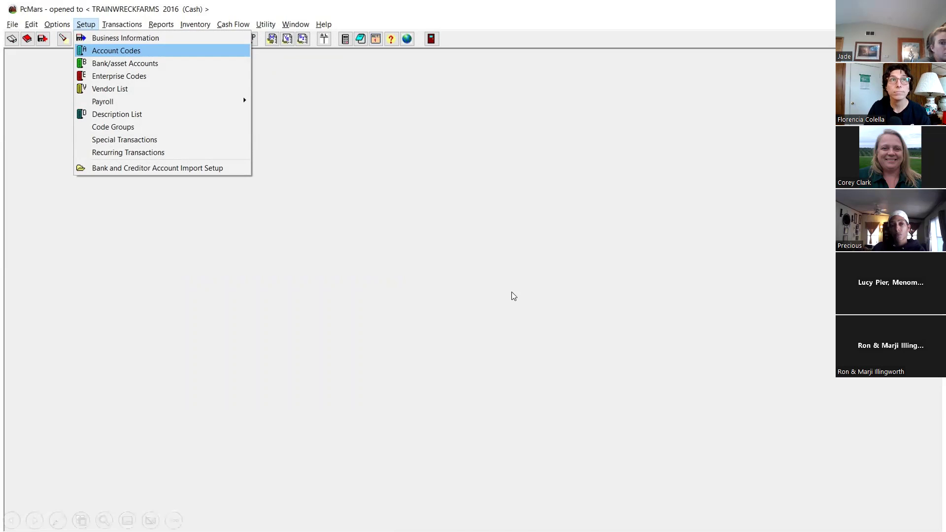
Step: Switch to the 'PC Mars' Summary slide listing the nine topics
{"action": "key", "text": "alt+Tab"}
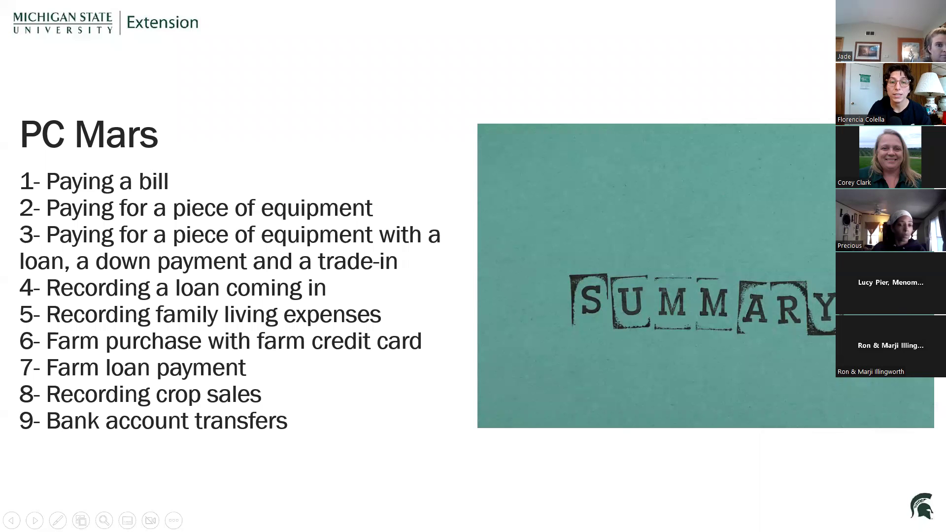